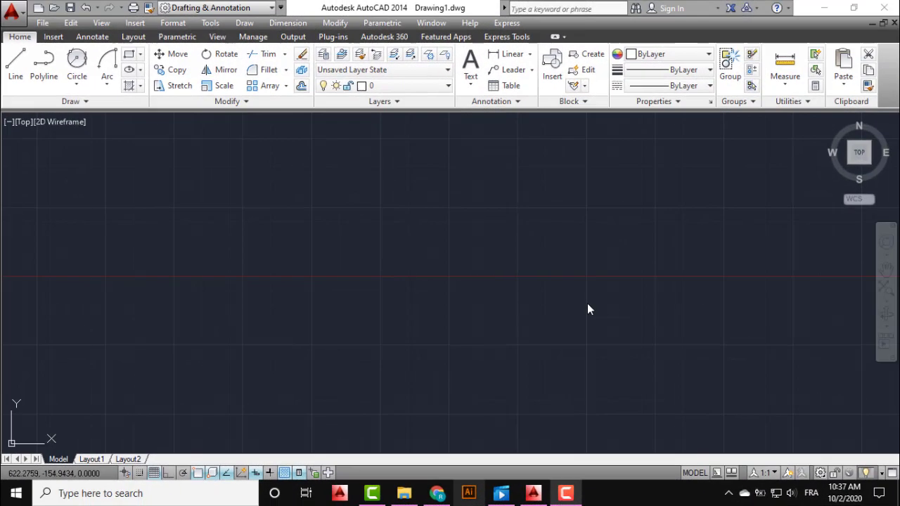
Draw a 72-unit horizontal line with Ortho on, then recentre the view on it.
{"action": "left_click", "coordinate": [595, 296]}
{"action": "left_click", "coordinate": [557, 315]}
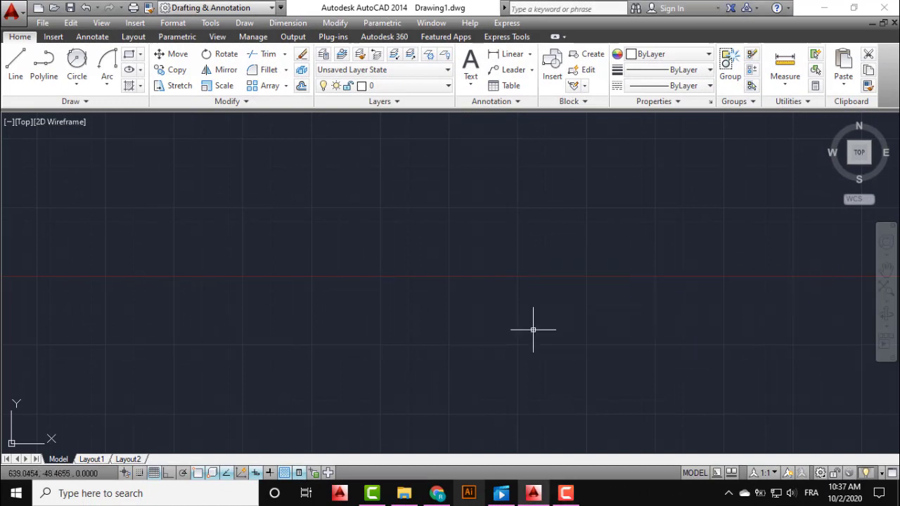
{"action": "left_click", "coordinate": [545, 281]}
{"action": "left_click", "coordinate": [482, 310]}
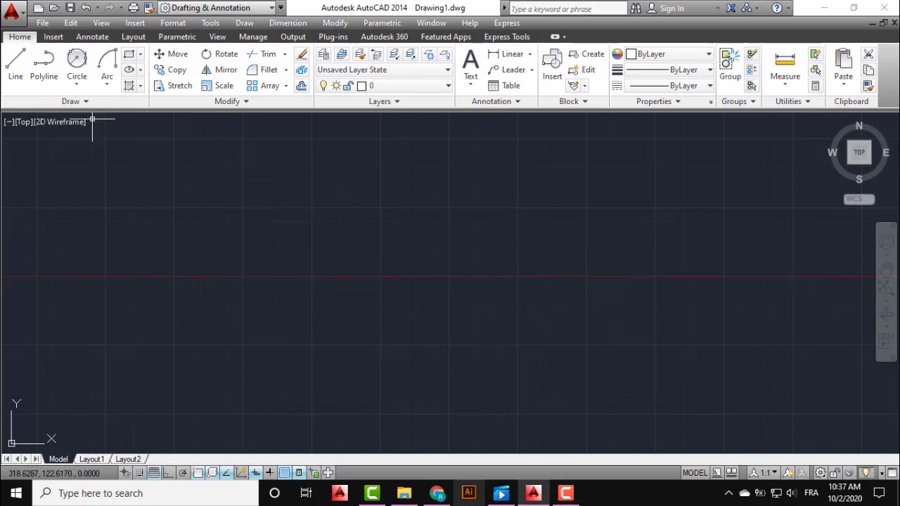
{"action": "left_click", "coordinate": [19, 77]}
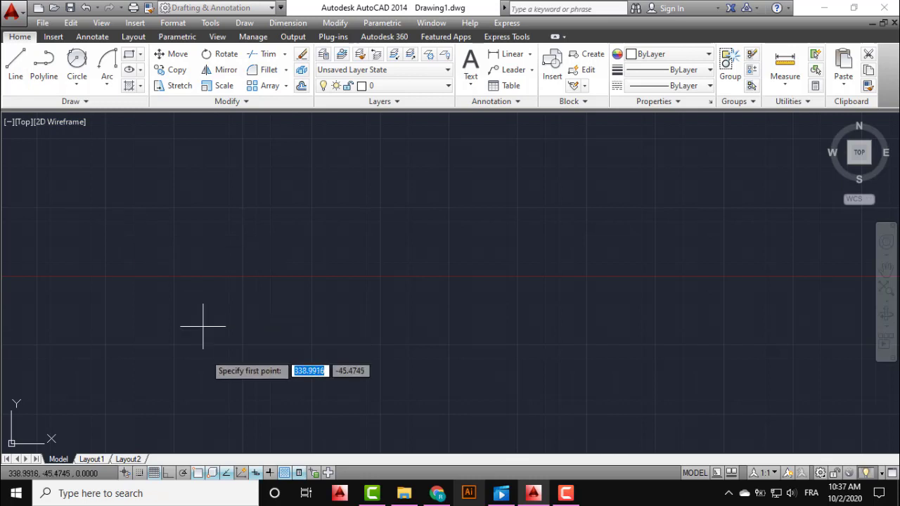
{"action": "left_click", "coordinate": [168, 473]}
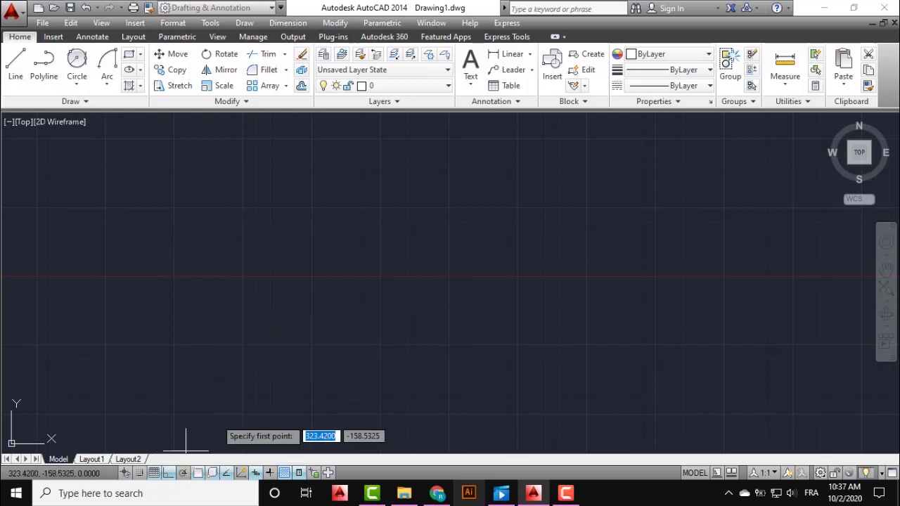
{"action": "left_click", "coordinate": [304, 254]}
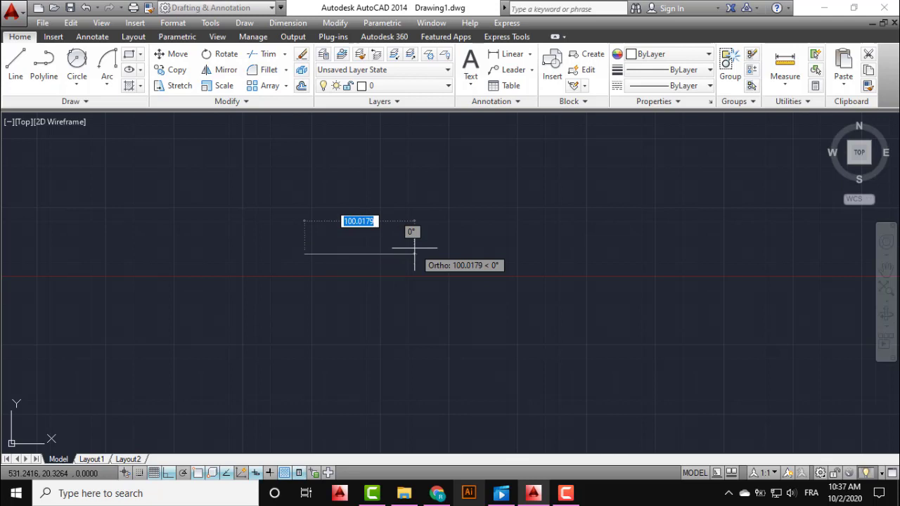
{"action": "type", "text": "72"}
{"action": "key", "text": "Return"}
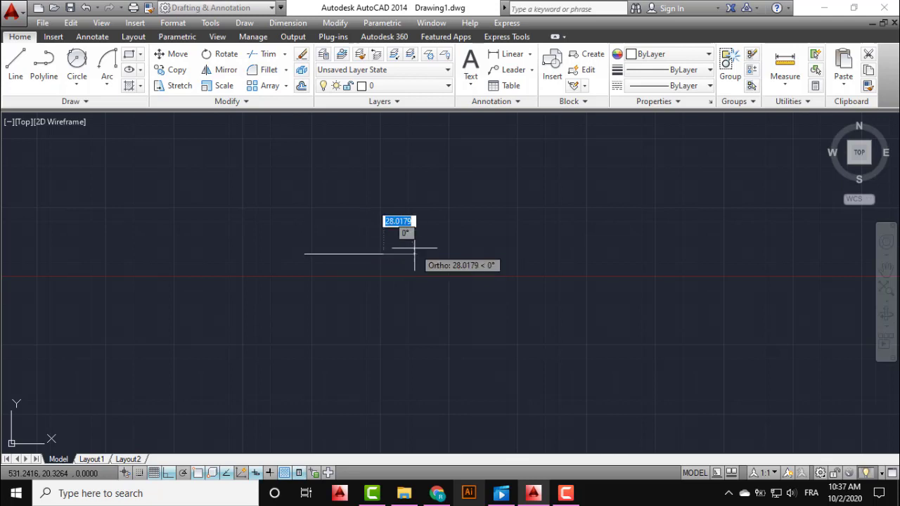
{"action": "key", "text": "Escape"}
{"action": "scroll", "coordinate": [320, 246], "scroll_direction": "up", "scroll_amount": 3}
{"action": "scroll", "coordinate": [319, 247], "scroll_direction": "up", "scroll_amount": 2}
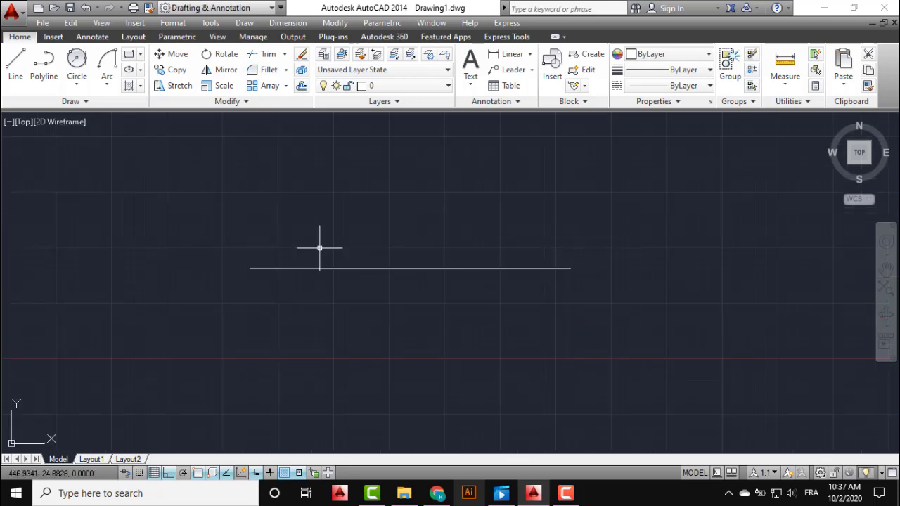
{"action": "middle_click_drag", "start_coordinate": [370, 271], "coordinate": [402, 289]}
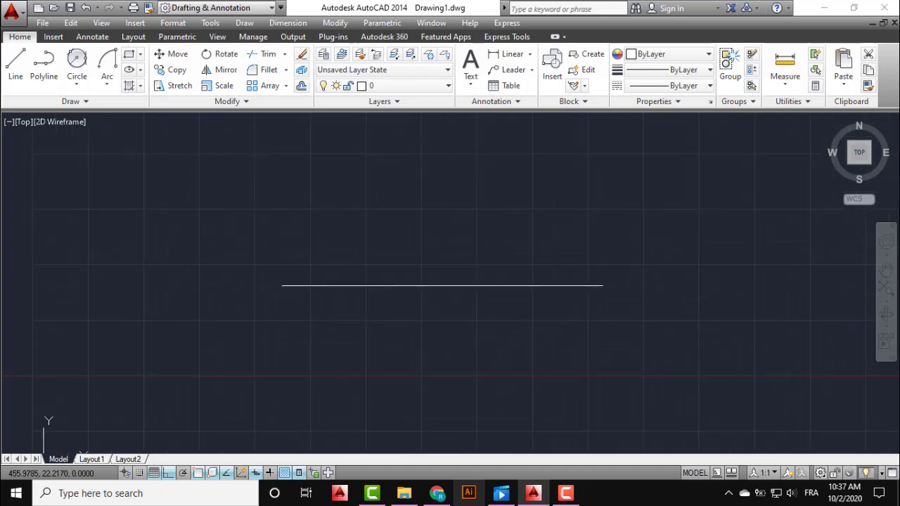
Draw a radius-40 circle centred on the line's left endpoint.
{"action": "left_click", "coordinate": [77, 83]}
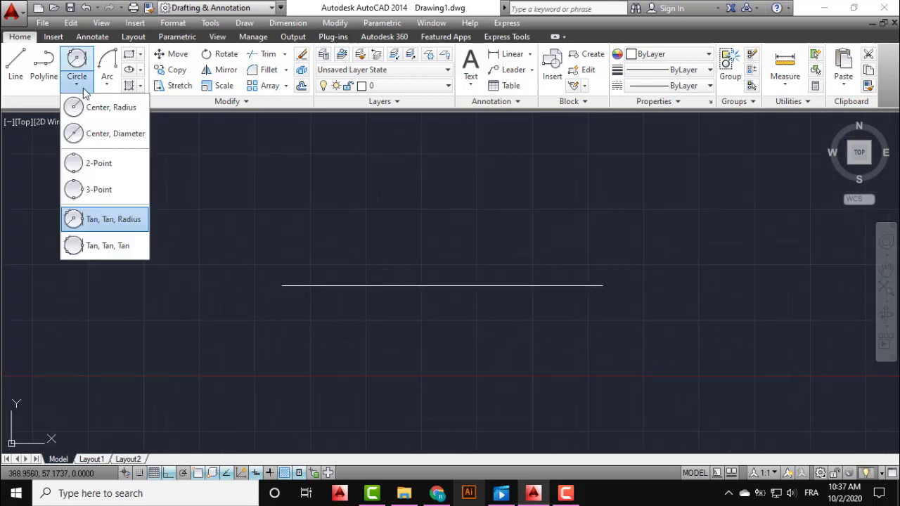
{"action": "left_click", "coordinate": [89, 131]}
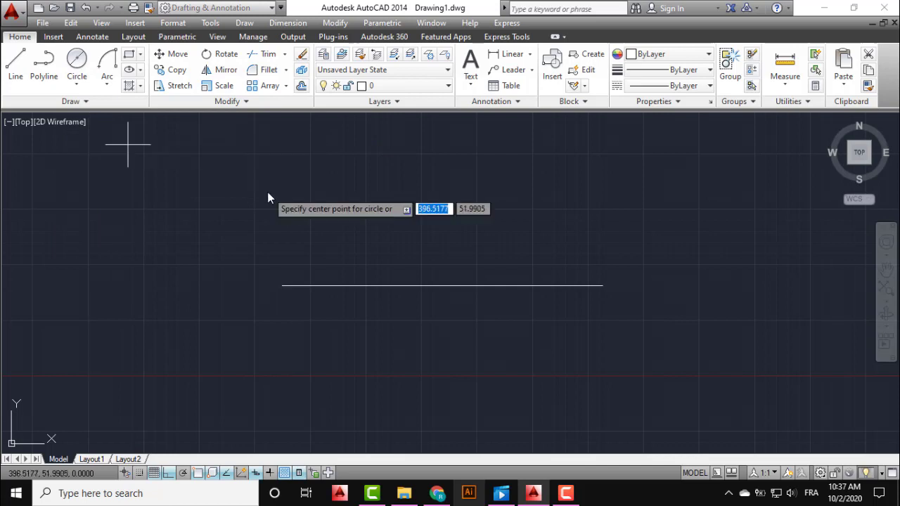
{"action": "left_click", "coordinate": [282, 285]}
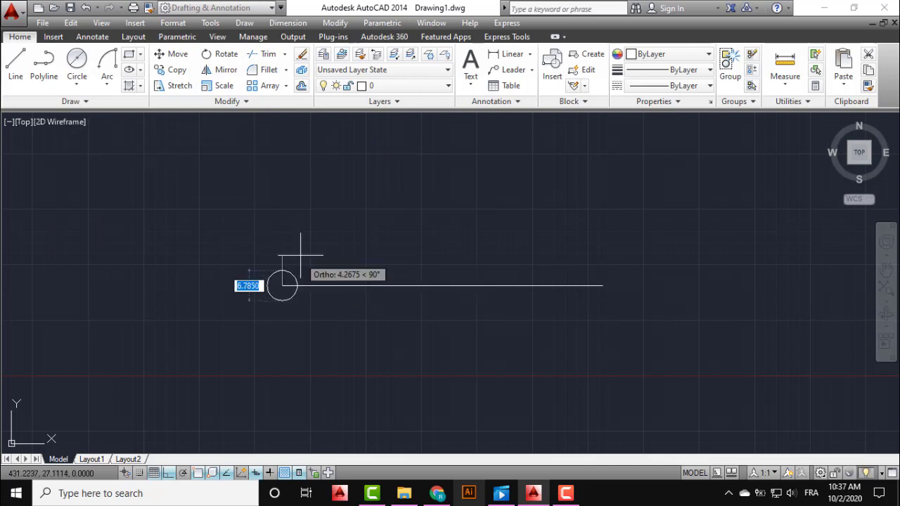
{"action": "type", "text": "40"}
{"action": "key", "text": "Return"}
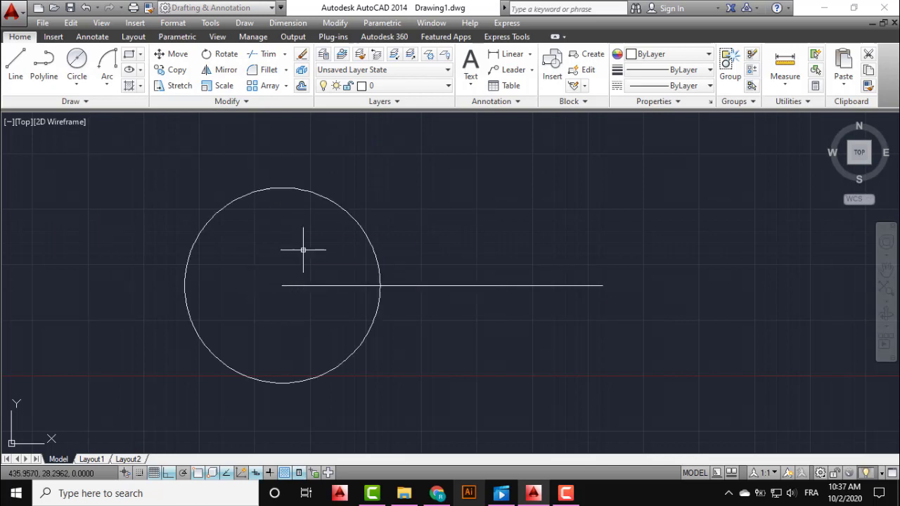
Add a concentric radius-12 circle at the same endpoint and select both circles.
{"action": "left_click", "coordinate": [76, 84]}
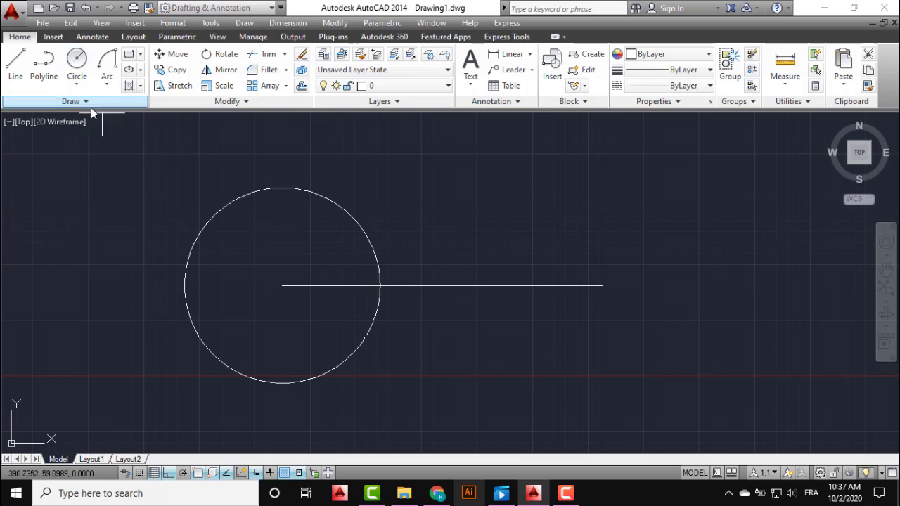
{"action": "key", "text": "Return"}
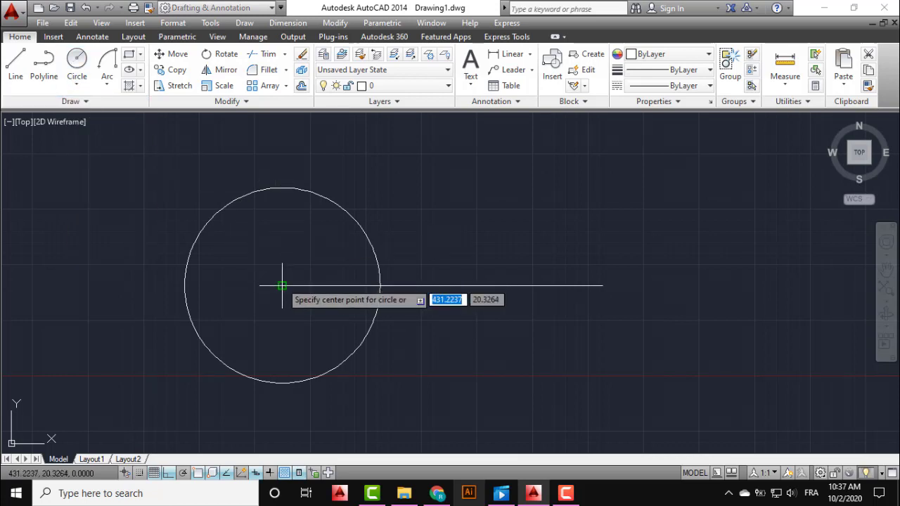
{"action": "left_click", "coordinate": [282, 285]}
{"action": "type", "text": "12"}
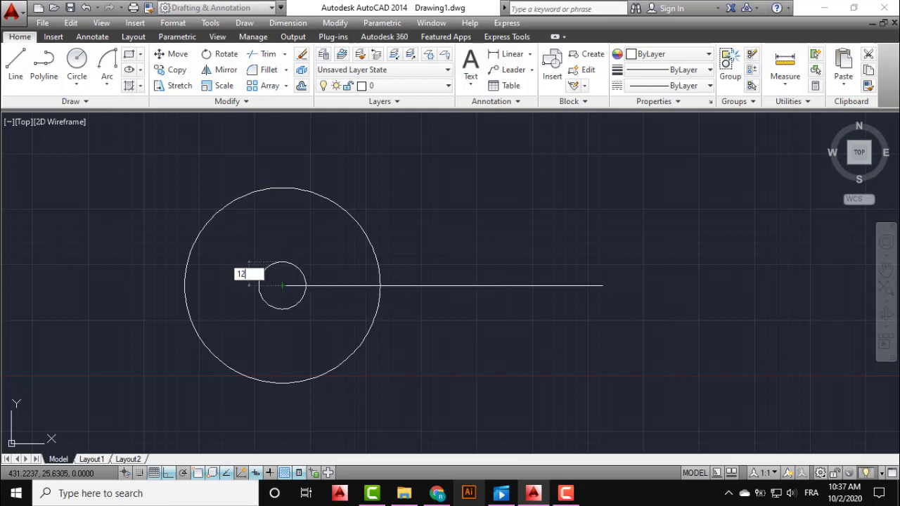
{"action": "key", "text": "Return"}
{"action": "left_click", "coordinate": [373, 217]}
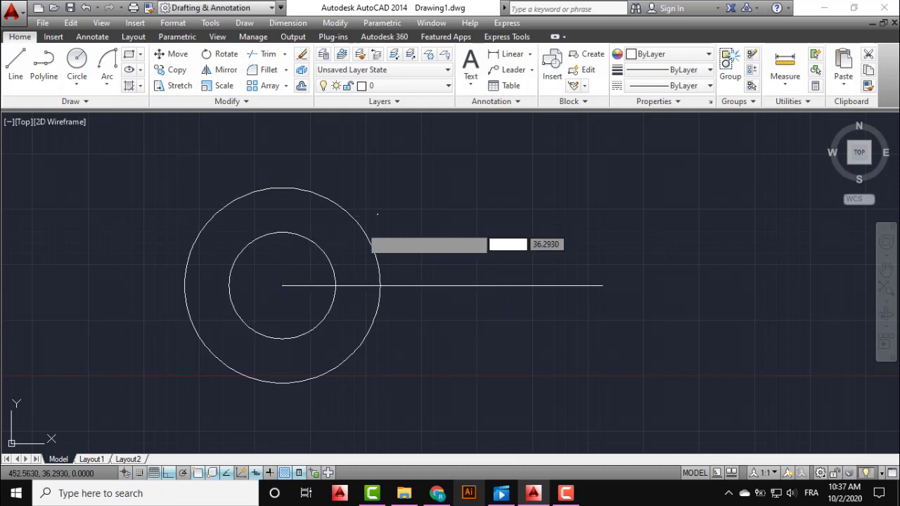
{"action": "left_click", "coordinate": [297, 257]}
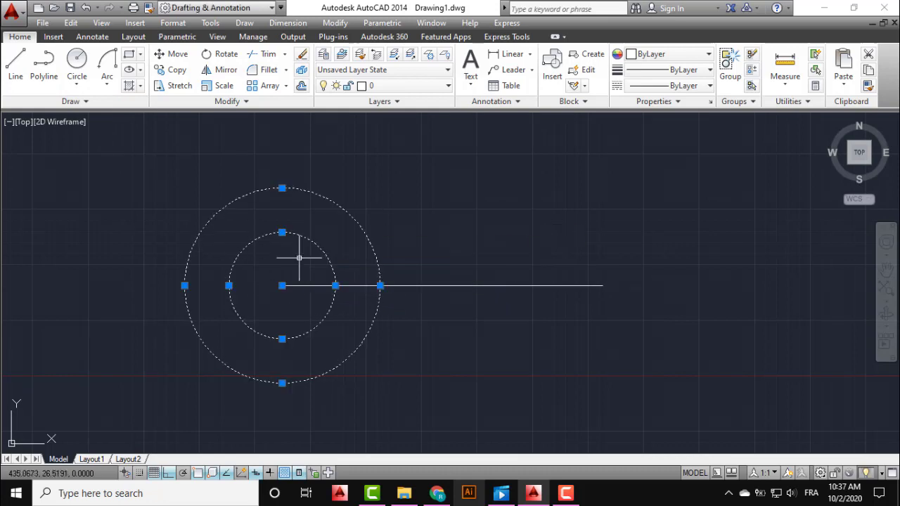
Copy both circles from the line's left endpoint to its right endpoint.
{"action": "left_click", "coordinate": [171, 69]}
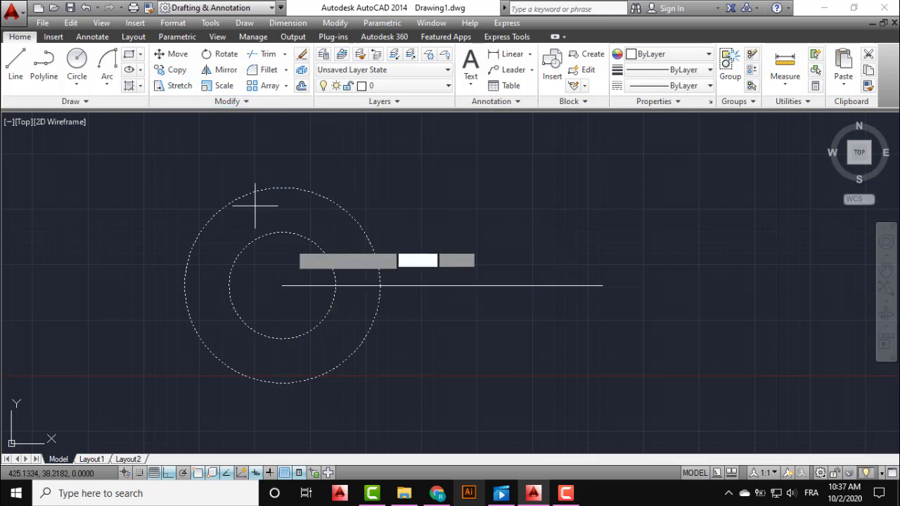
{"action": "left_click", "coordinate": [282, 286]}
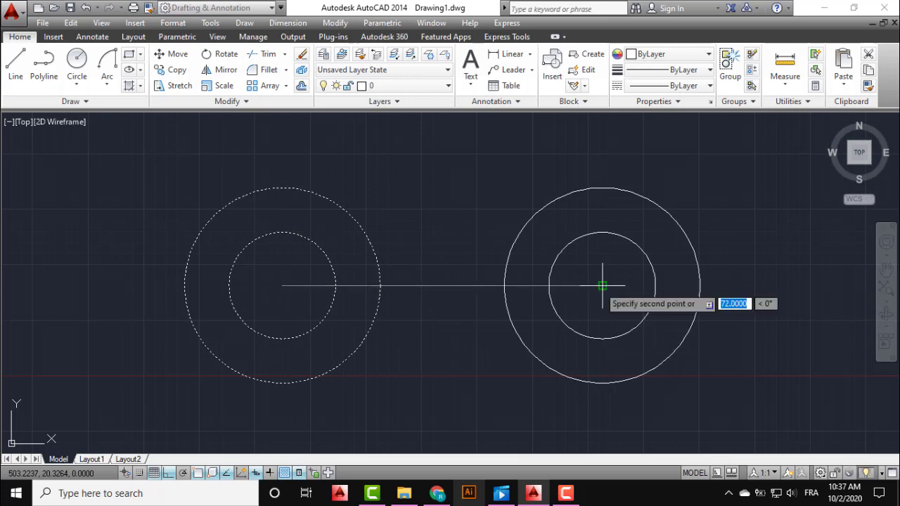
{"action": "left_click", "coordinate": [602, 285]}
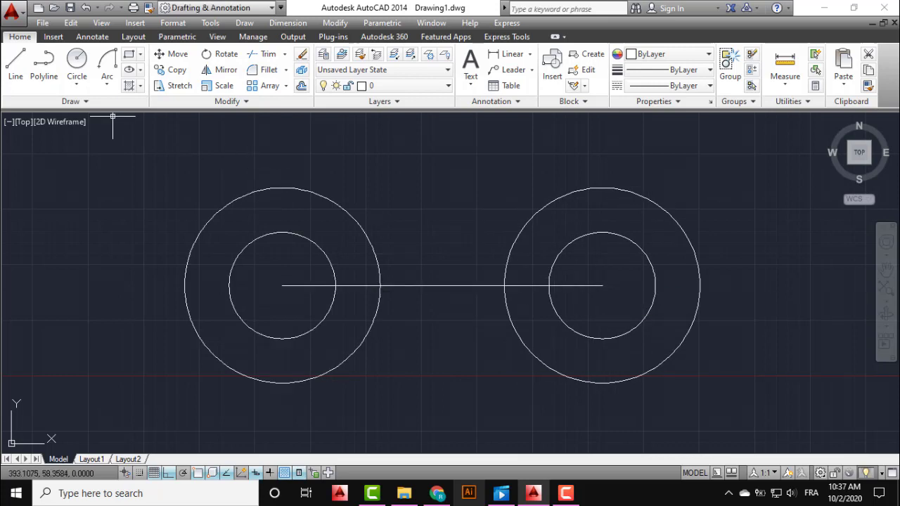
{"action": "left_click", "coordinate": [75, 85]}
Draw a circle tangent to both outer circles at the default radius.
{"action": "left_click", "coordinate": [106, 219]}
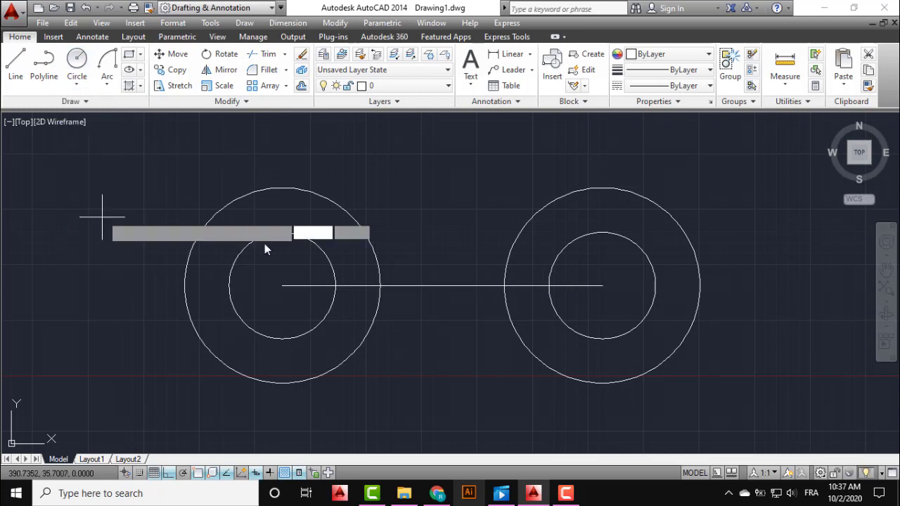
{"action": "left_click", "coordinate": [378, 247]}
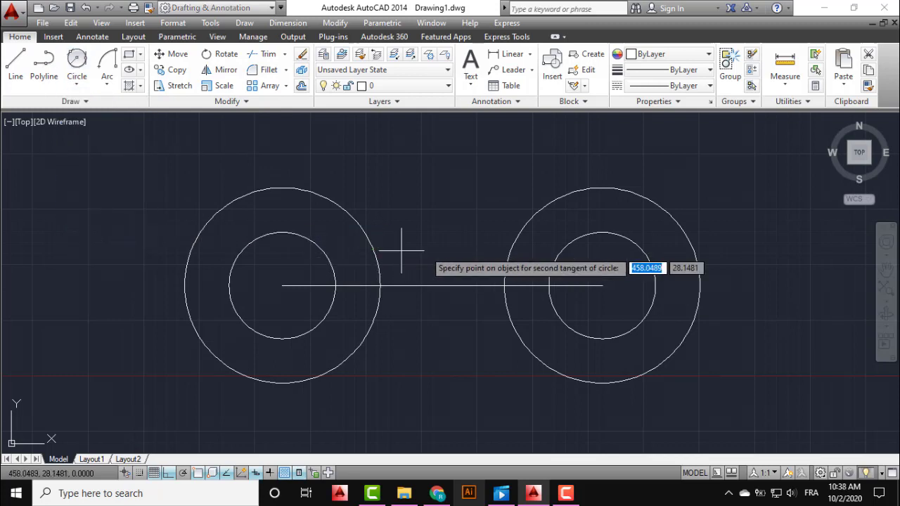
{"action": "left_click", "coordinate": [509, 251]}
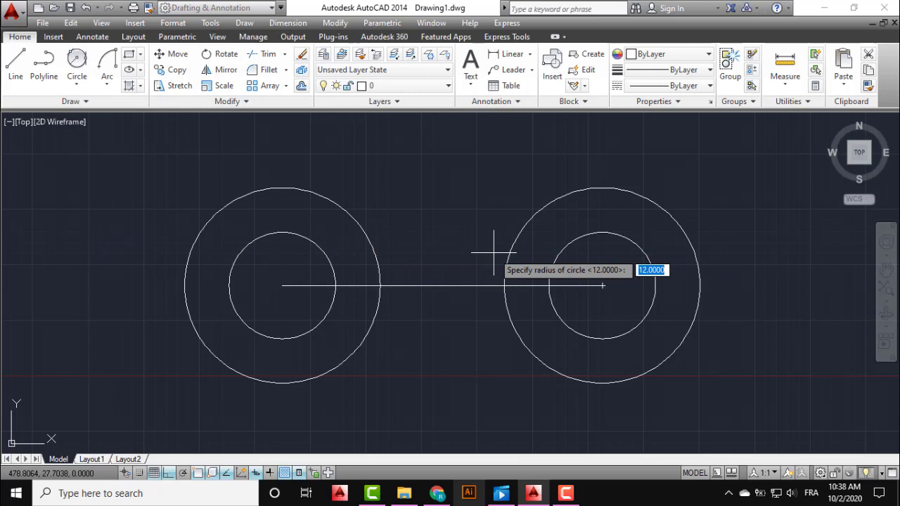
{"action": "key", "text": "Return"}
{"action": "scroll", "coordinate": [494, 252], "scroll_direction": "down", "scroll_amount": 1}
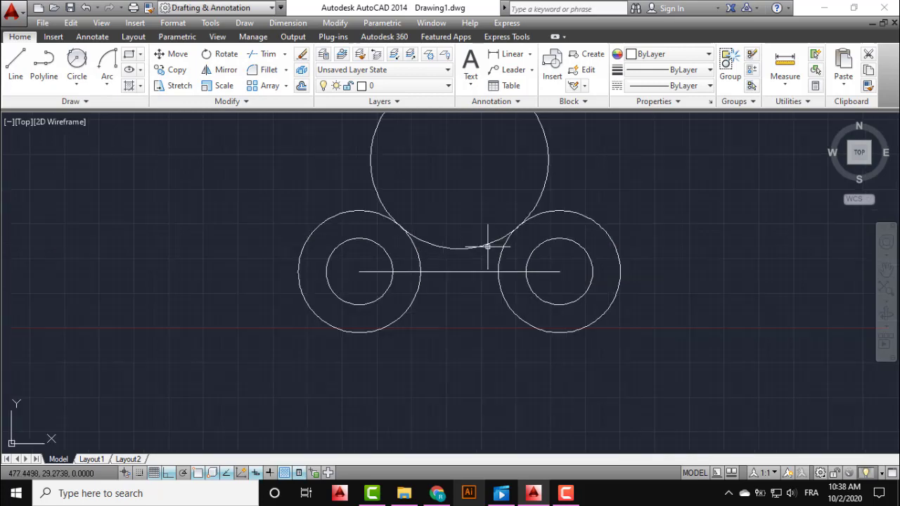
{"action": "scroll", "coordinate": [492, 239], "scroll_direction": "down", "scroll_amount": 1}
Trim the tangent circle's upper part, leaving the concave arc between the outer circles.
{"action": "left_click", "coordinate": [257, 61]}
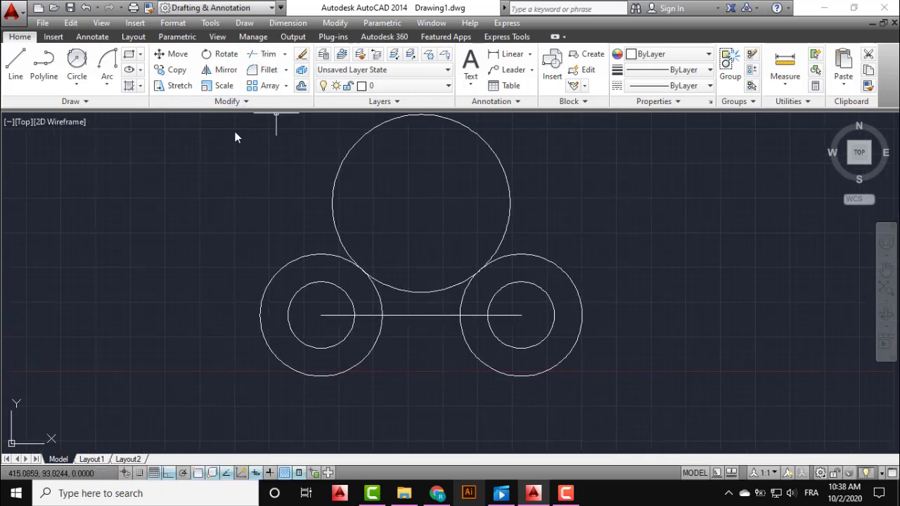
{"action": "key", "text": "Return"}
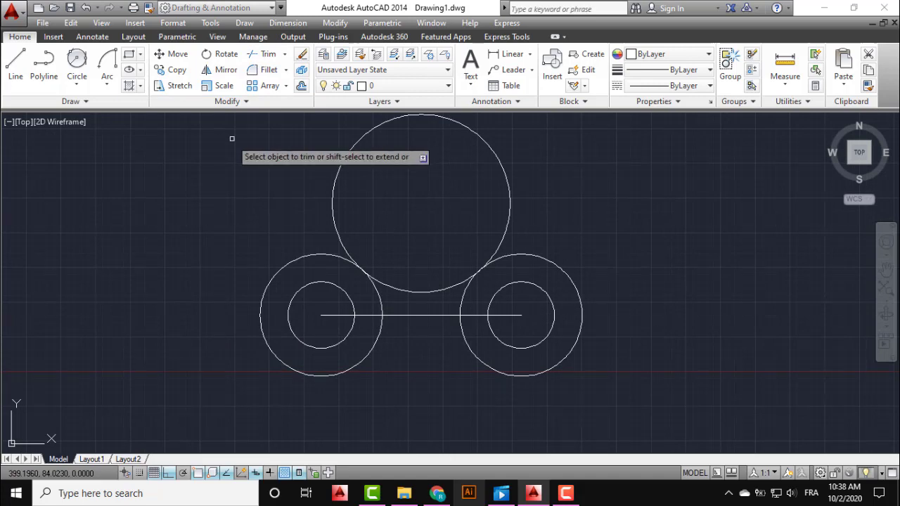
{"action": "left_click", "coordinate": [379, 204]}
{"action": "left_click", "coordinate": [316, 211]}
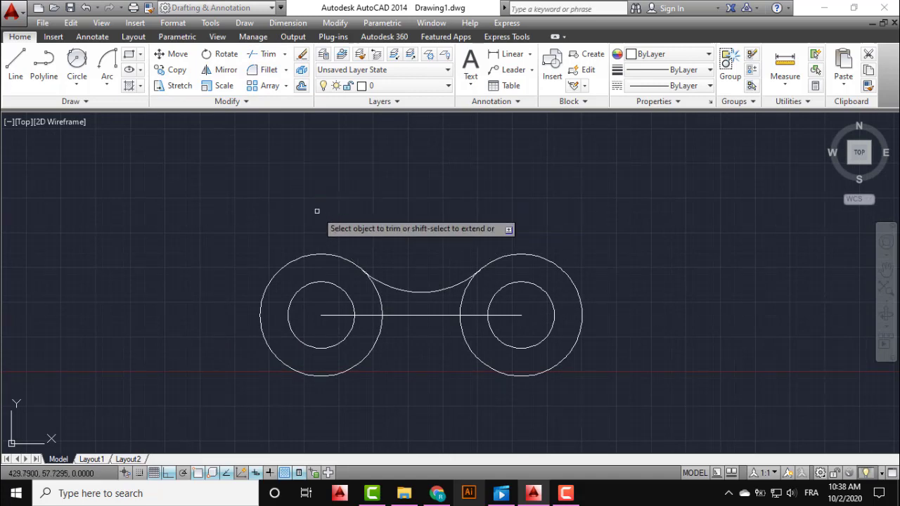
{"action": "scroll", "coordinate": [316, 211], "scroll_direction": "down", "scroll_amount": 4}
{"action": "scroll", "coordinate": [345, 211], "scroll_direction": "up", "scroll_amount": 2}
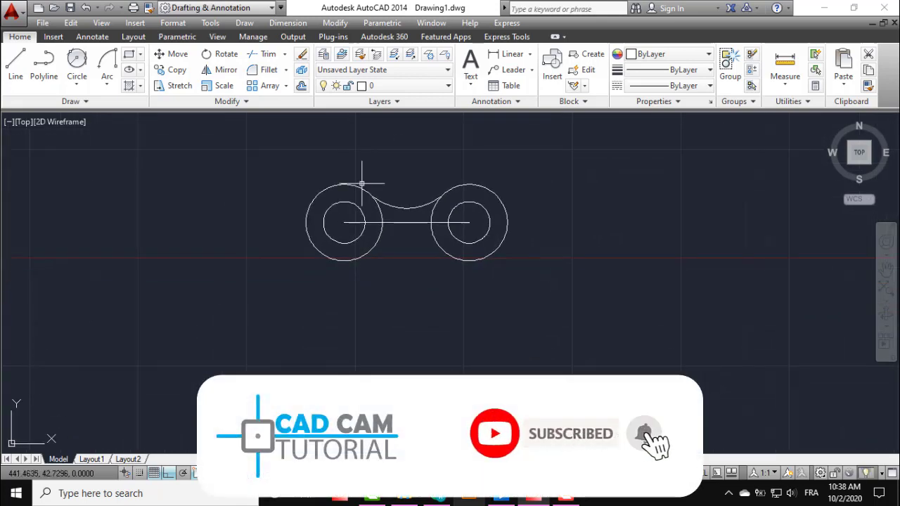
Offset the horizontal centre line 90 units downward.
{"action": "left_click", "coordinate": [301, 86]}
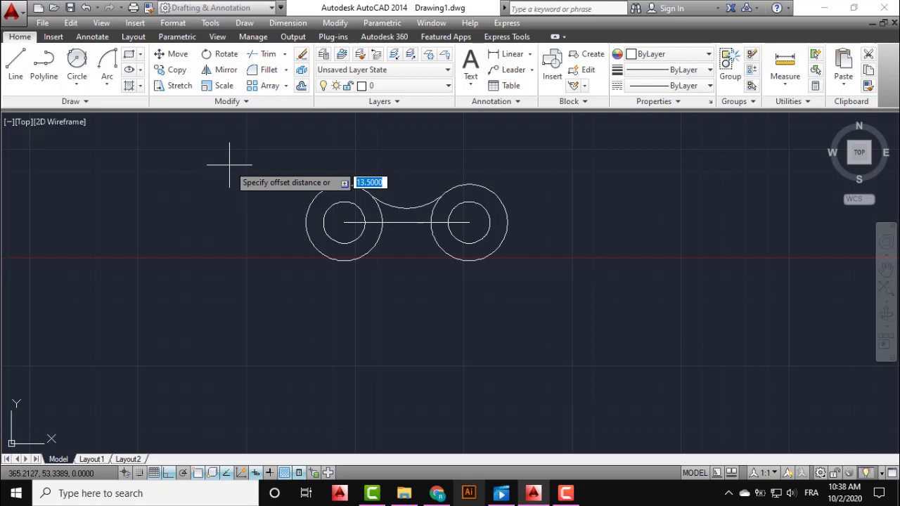
{"action": "key", "text": "Return"}
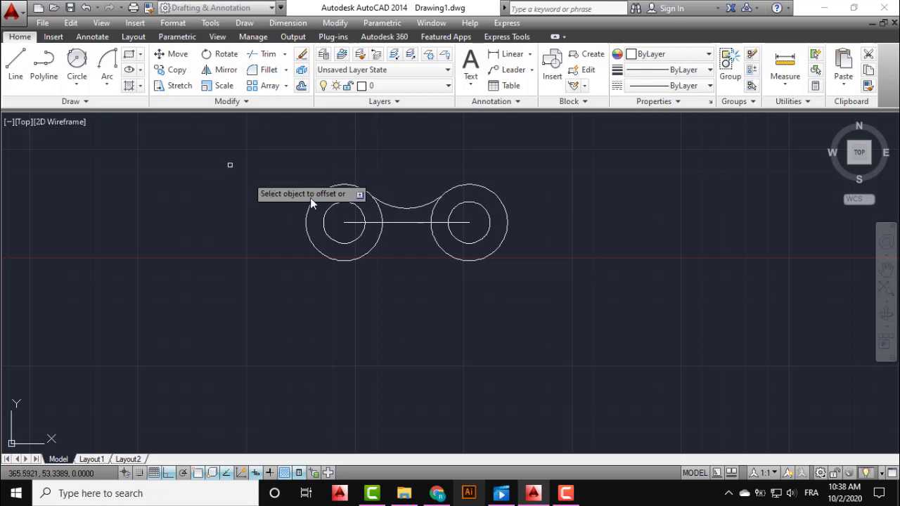
{"action": "left_click", "coordinate": [390, 222]}
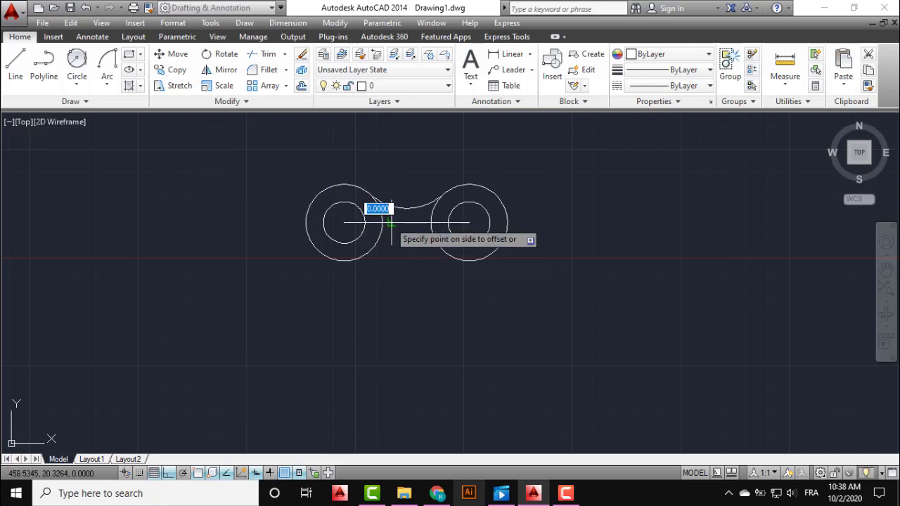
{"action": "left_click", "coordinate": [393, 299]}
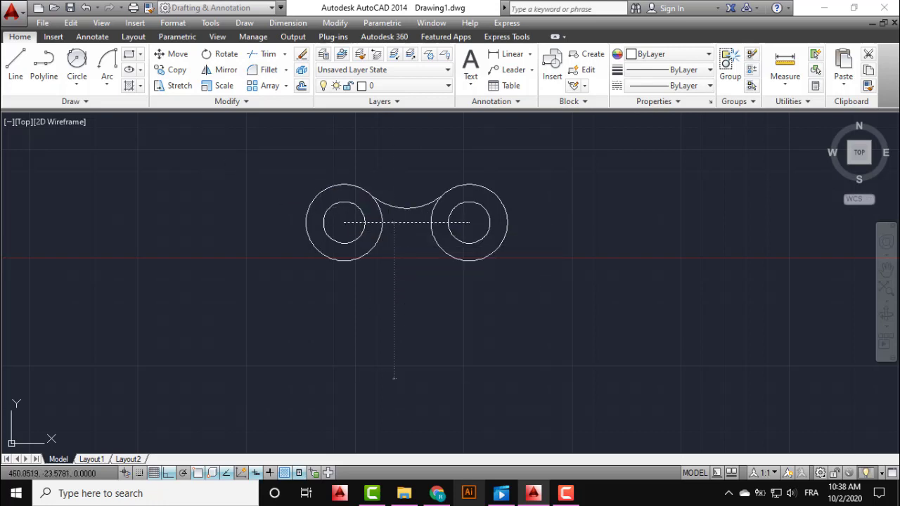
Draw a vertical line from the left circle's centre down to the lower line.
{"action": "left_click", "coordinate": [15, 65]}
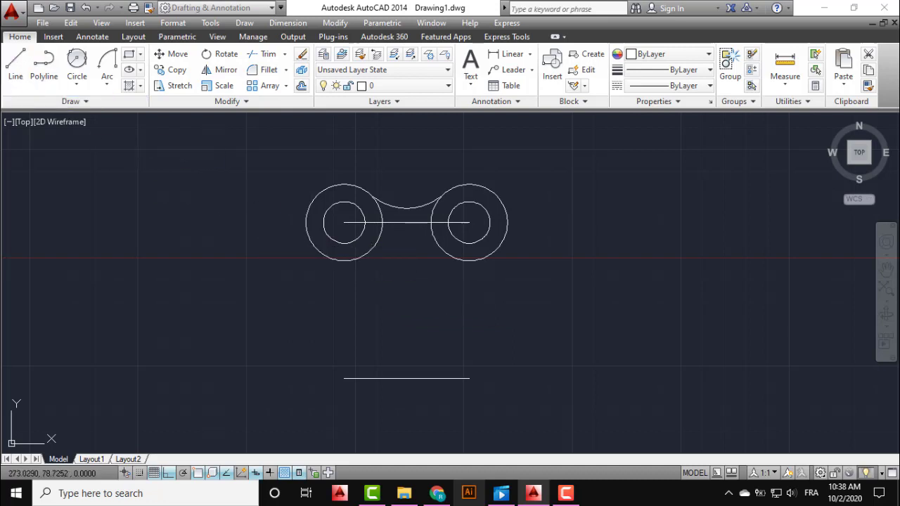
{"action": "left_click", "coordinate": [343, 222]}
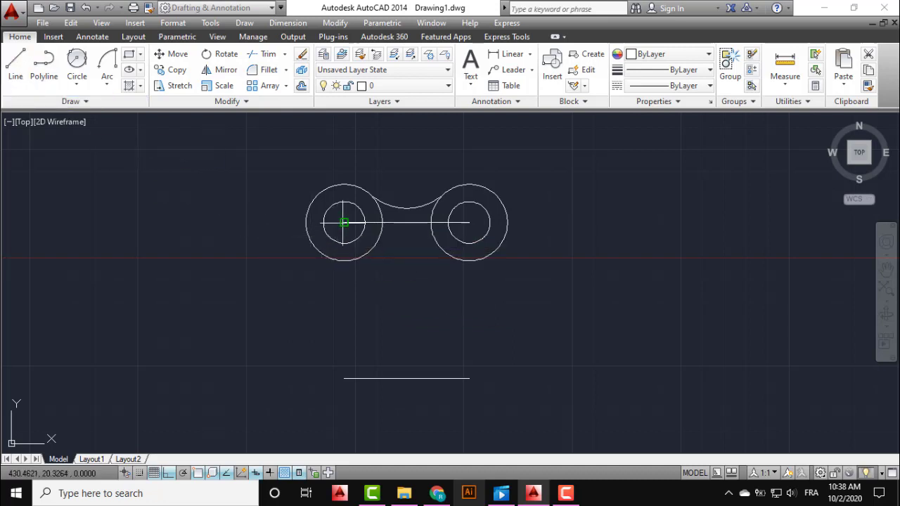
{"action": "left_click", "coordinate": [343, 379]}
{"action": "key", "text": "Return"}
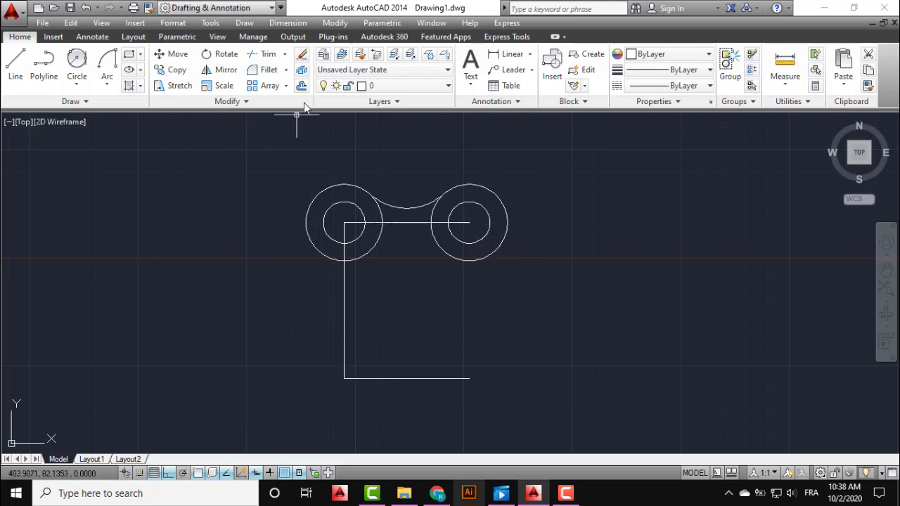
Offset the vertical line to mid-link and delete the original left vertical.
{"action": "type", "text": "o"}
{"action": "key", "text": "Return"}
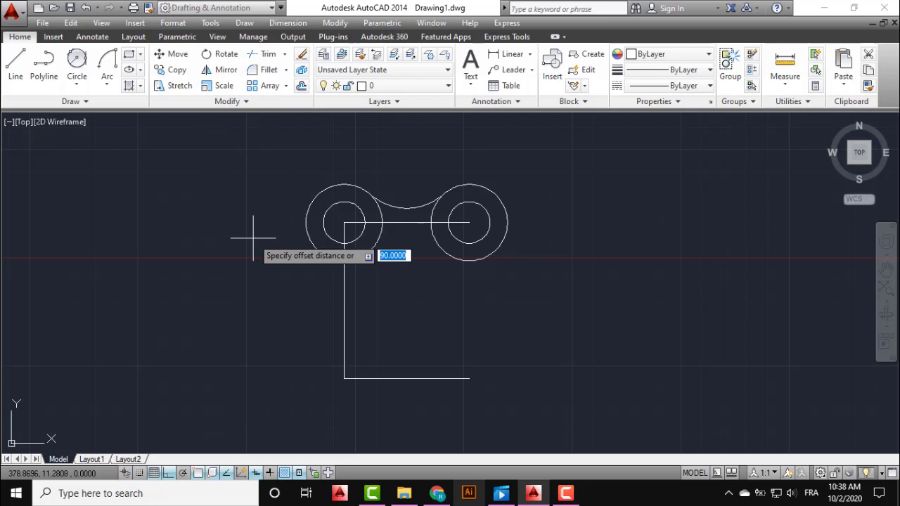
{"action": "key", "text": "Return"}
{"action": "left_click", "coordinate": [344, 315]}
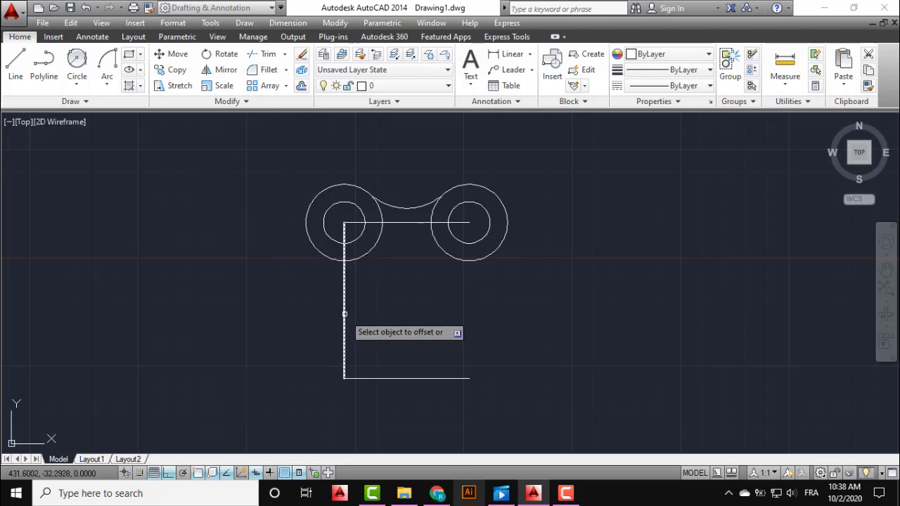
{"action": "left_click", "coordinate": [379, 314]}
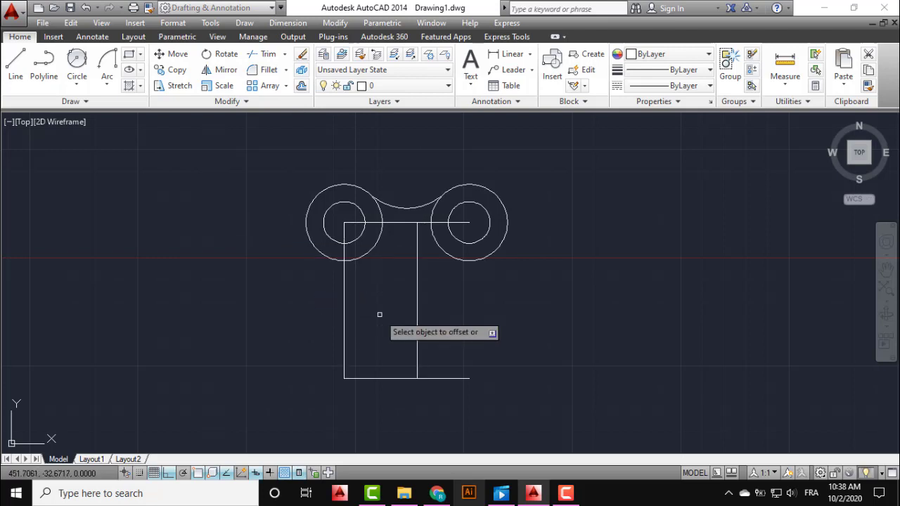
{"action": "key", "text": "Escape"}
{"action": "left_click", "coordinate": [380, 314]}
{"action": "left_click", "coordinate": [291, 325]}
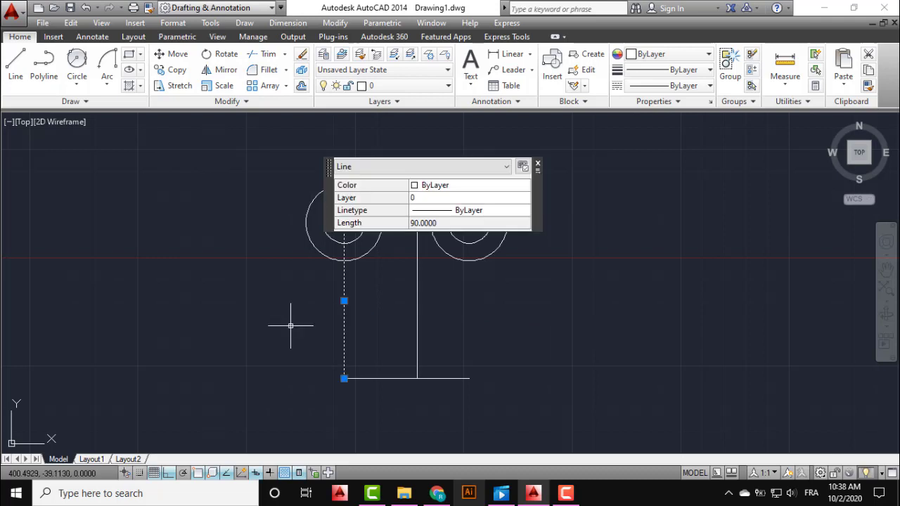
{"action": "key", "text": "Delete"}
{"action": "middle_click_drag", "start_coordinate": [352, 322], "coordinate": [328, 314]}
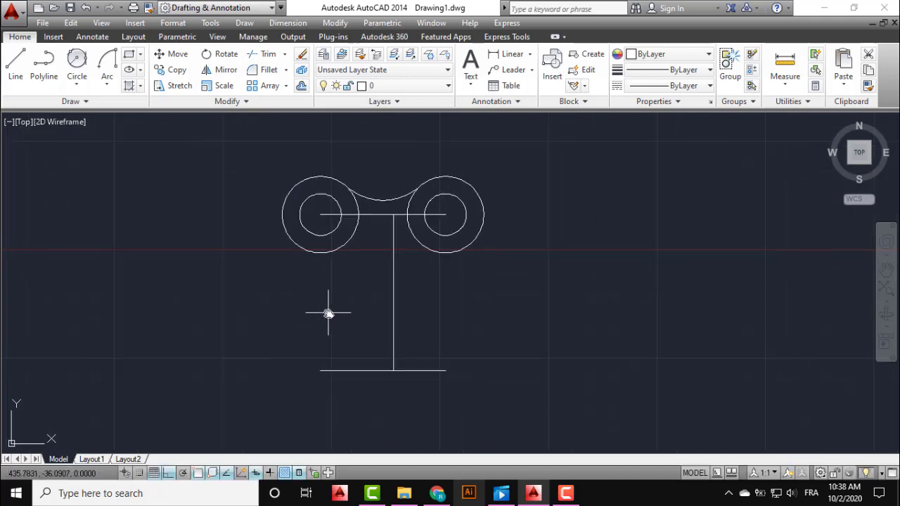
Draw a radius-13 circle centred on the stem's bottom endpoint.
{"action": "left_click", "coordinate": [77, 84]}
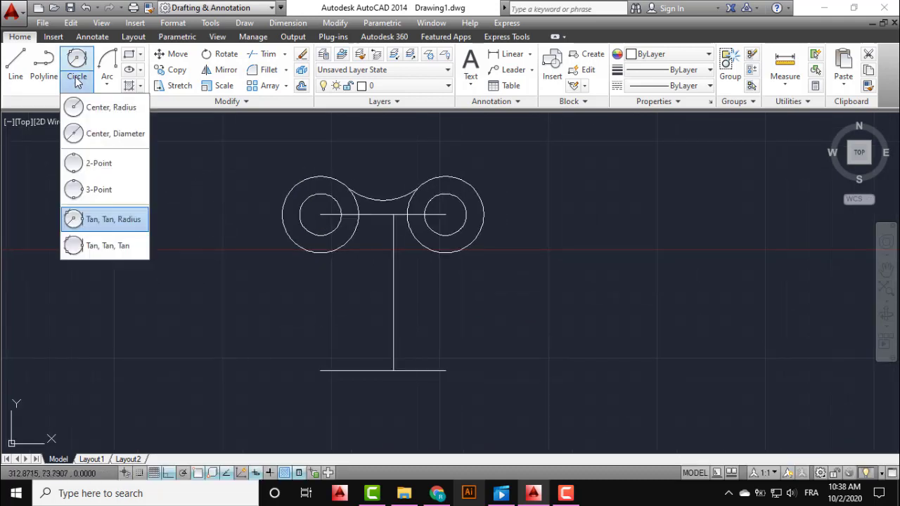
{"action": "left_click", "coordinate": [92, 109]}
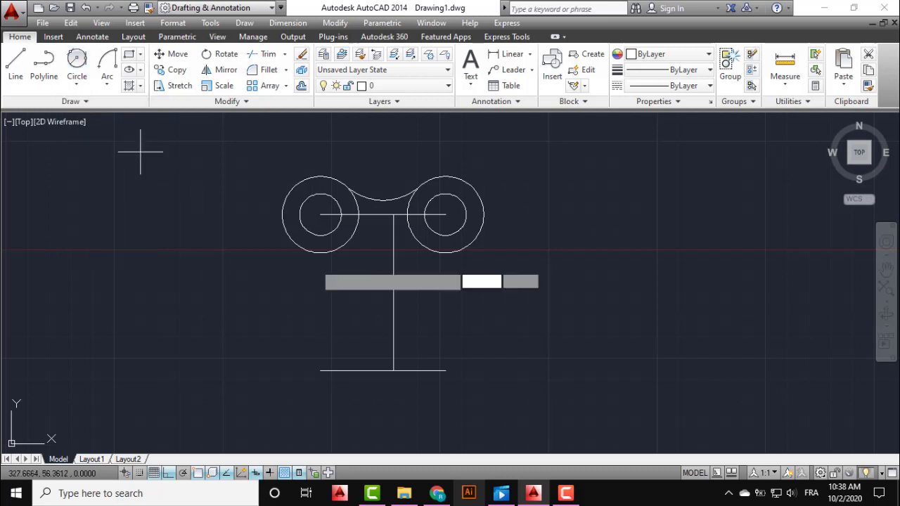
{"action": "left_click", "coordinate": [393, 371]}
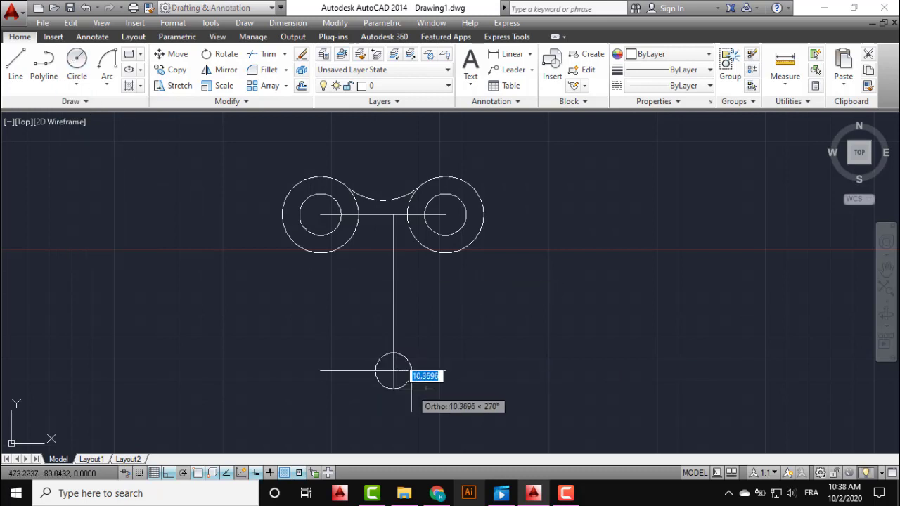
{"action": "type", "text": "13"}
{"action": "key", "text": "Return"}
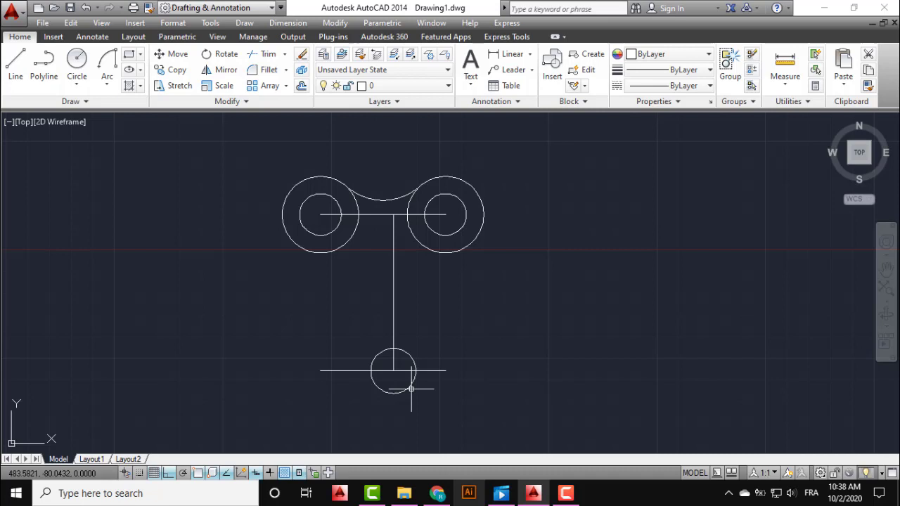
{"action": "left_click", "coordinate": [78, 82]}
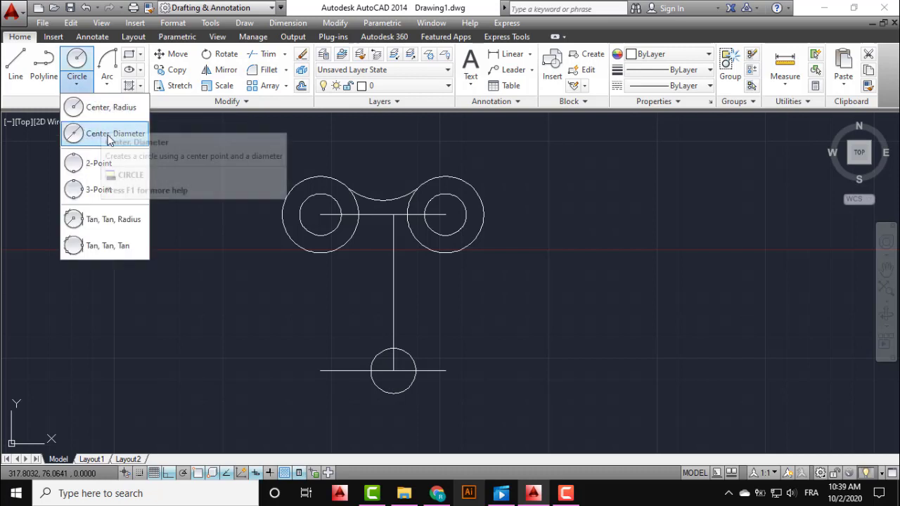
Draw a size-43 circle concentric with the foot circle.
{"action": "left_click", "coordinate": [98, 133]}
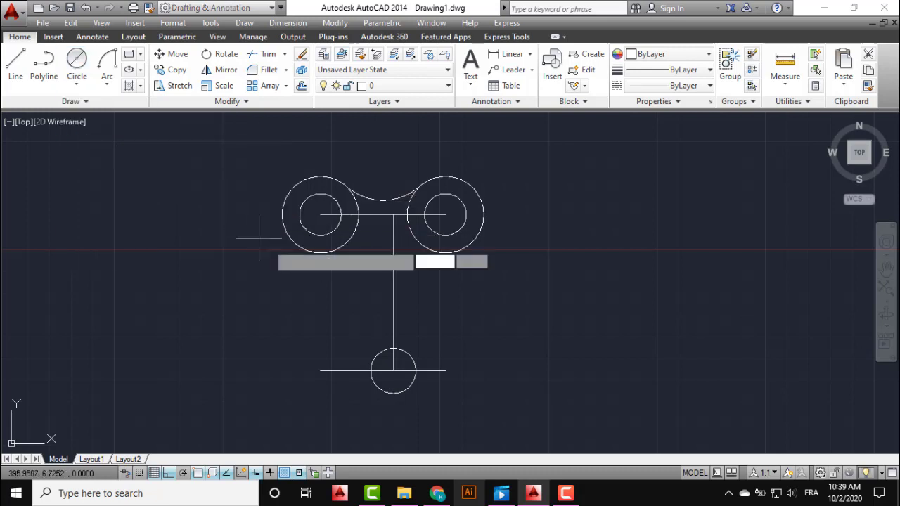
{"action": "key", "text": "Return"}
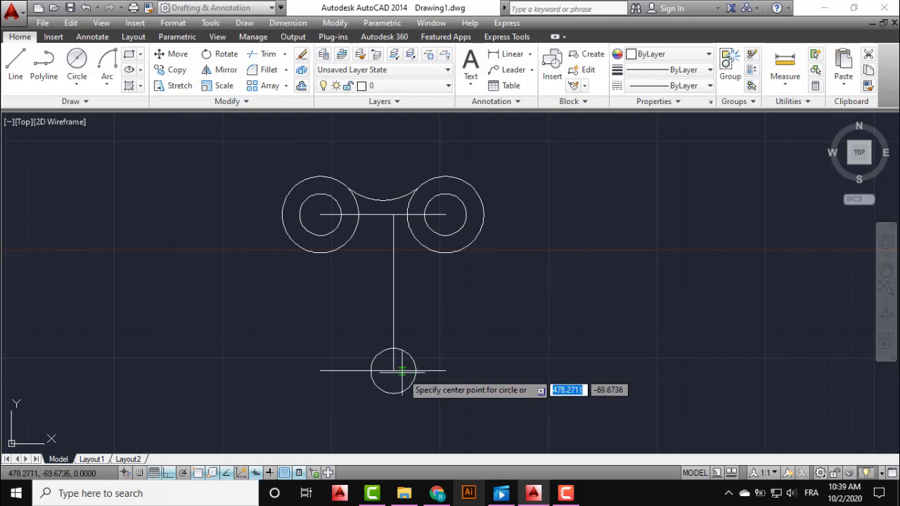
{"action": "left_click", "coordinate": [393, 371]}
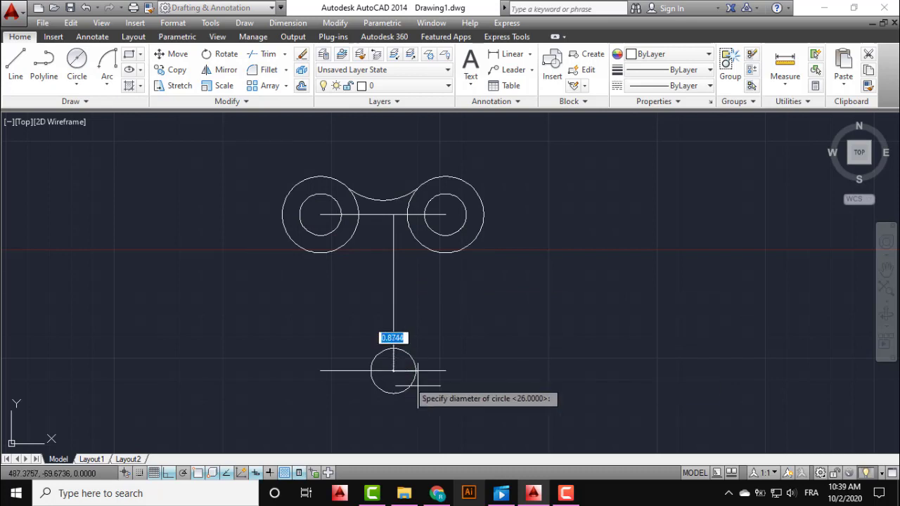
{"action": "type", "text": "43"}
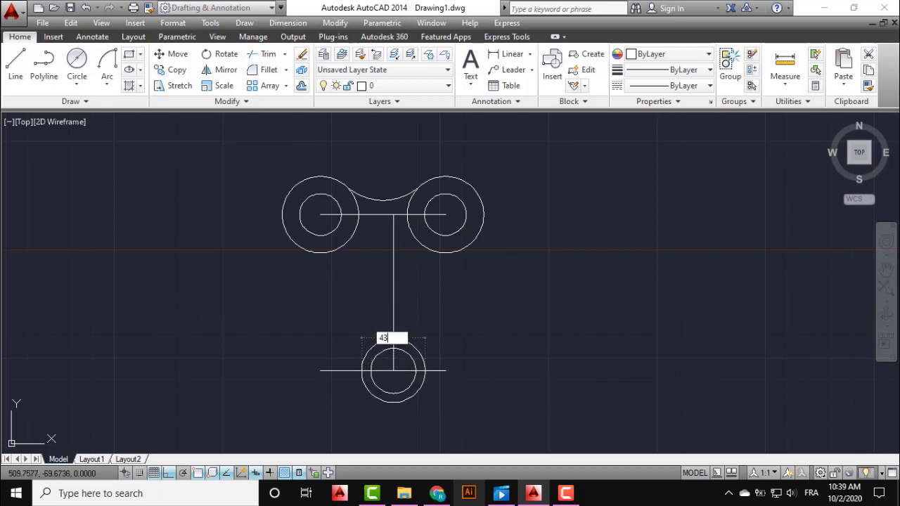
{"action": "key", "text": "Return"}
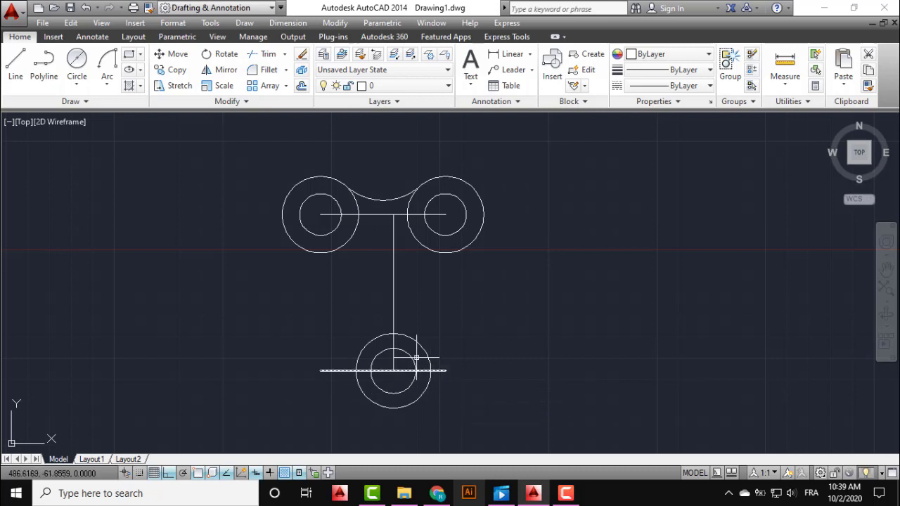
{"action": "middle_click_drag", "start_coordinate": [404, 325], "coordinate": [426, 261]}
{"action": "scroll", "coordinate": [426, 261], "scroll_direction": "up", "scroll_amount": 3}
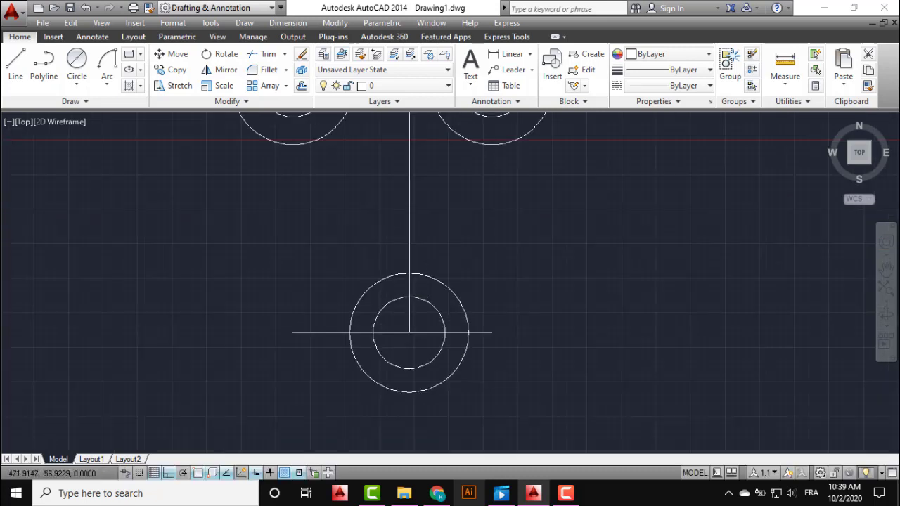
{"action": "scroll", "coordinate": [417, 316], "scroll_direction": "up", "scroll_amount": 2}
{"action": "middle_click_drag", "start_coordinate": [417, 316], "coordinate": [387, 253]}
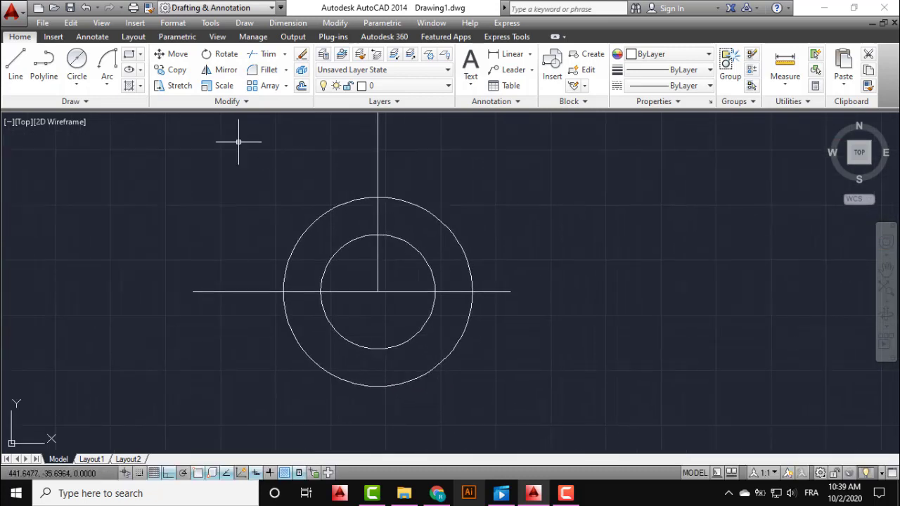
Draw a radius-30 circle on the same centre point.
{"action": "left_click", "coordinate": [76, 83]}
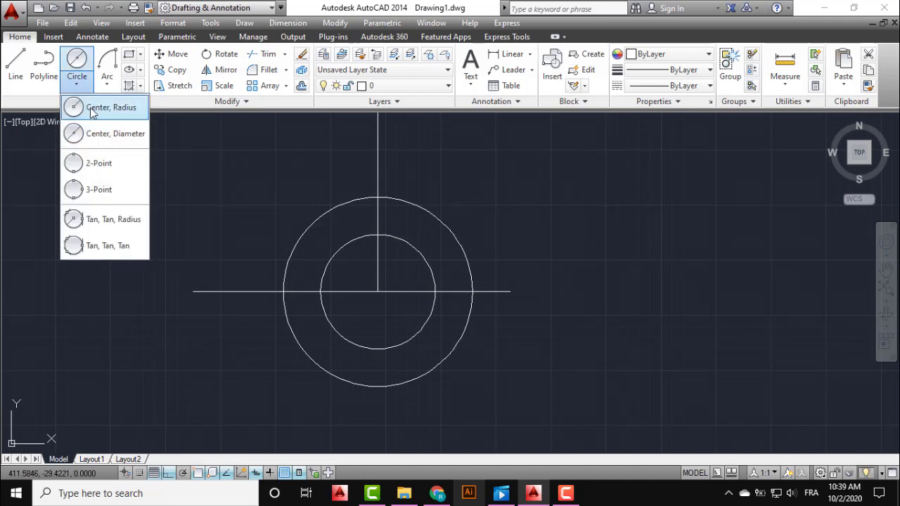
{"action": "left_click", "coordinate": [92, 113]}
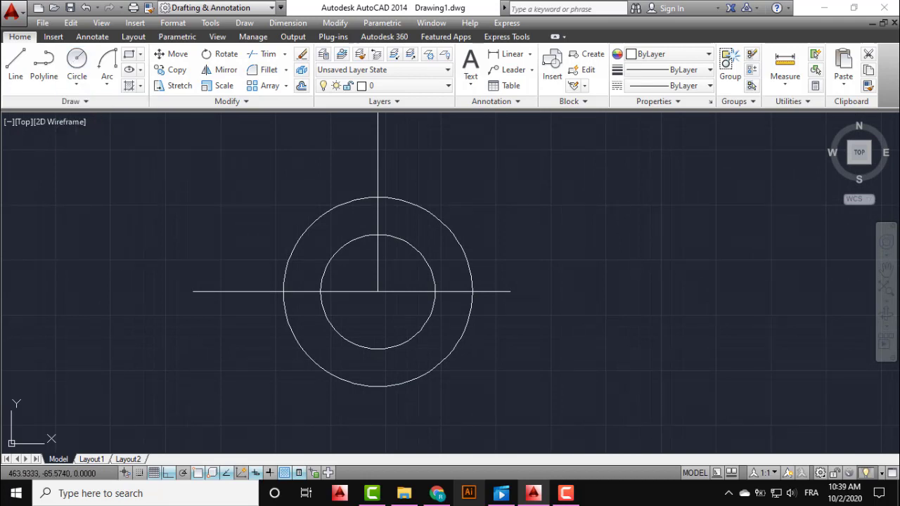
{"action": "left_click", "coordinate": [378, 291]}
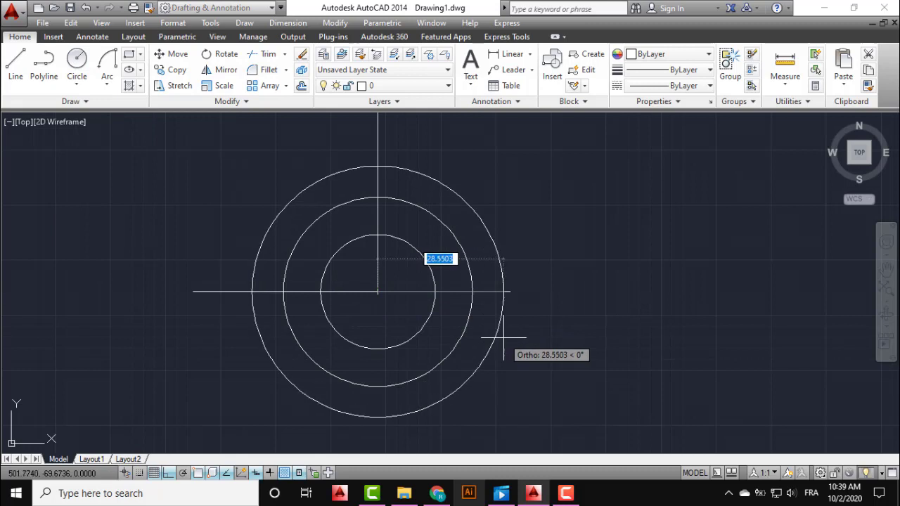
{"action": "type", "text": "30"}
{"action": "key", "text": "Return"}
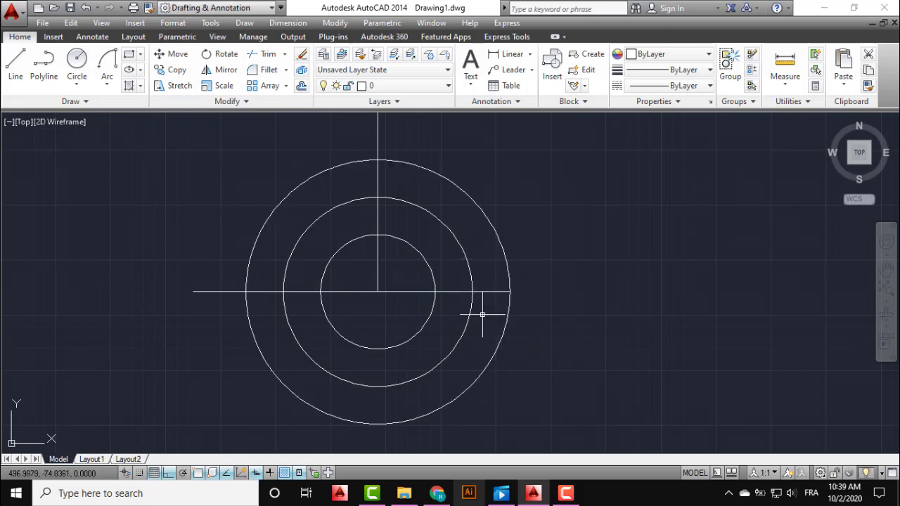
Draw a small hole circle centred on the middle circle's top quadrant.
{"action": "left_click", "coordinate": [77, 87]}
{"action": "left_click", "coordinate": [84, 117]}
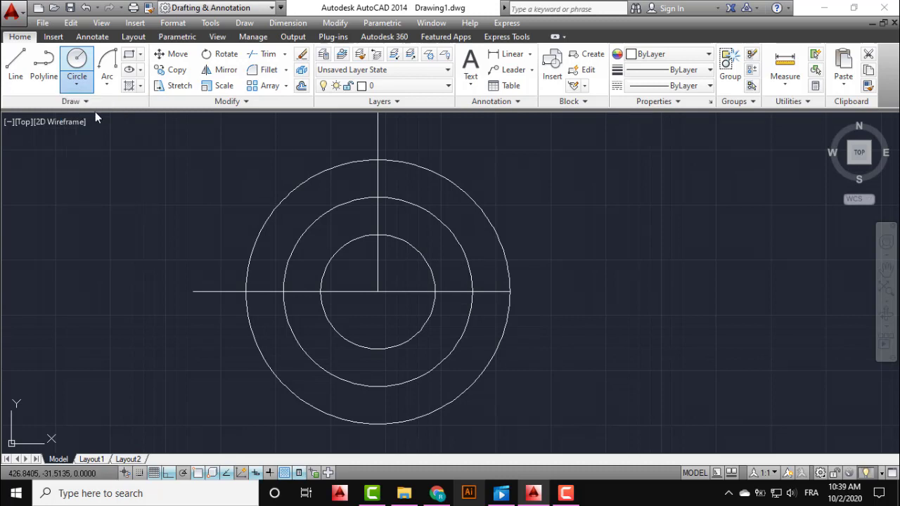
{"action": "left_click", "coordinate": [378, 197]}
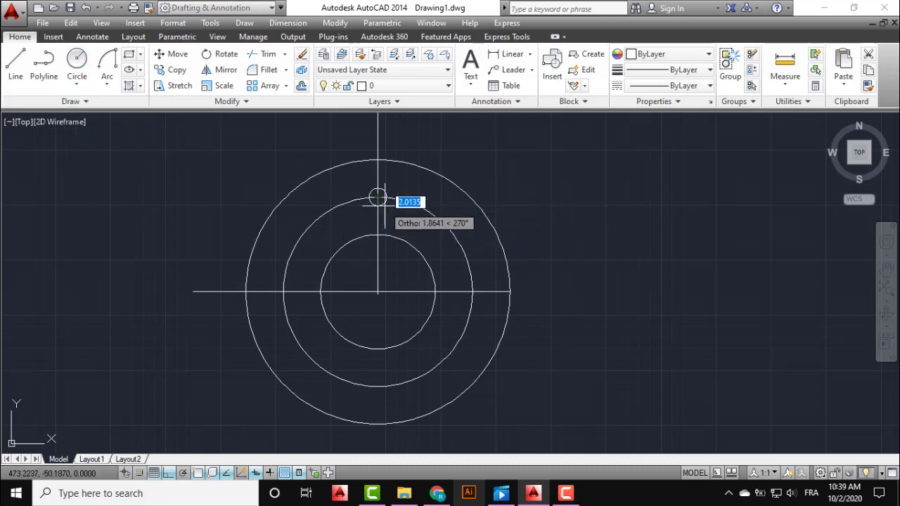
{"action": "type", "text": "1"}
{"action": "key", "text": "Return"}
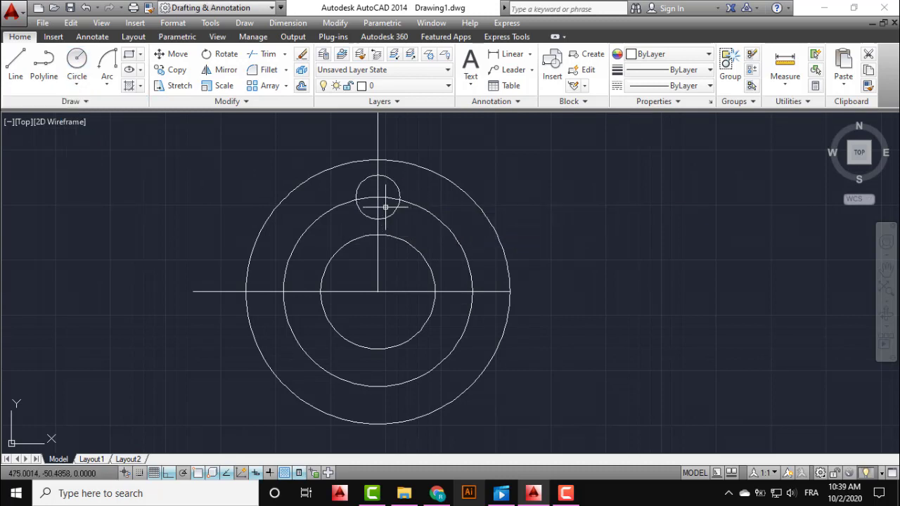
Polar-array the small hole into 6 items over 360° around the flange centre.
{"action": "left_click", "coordinate": [286, 86]}
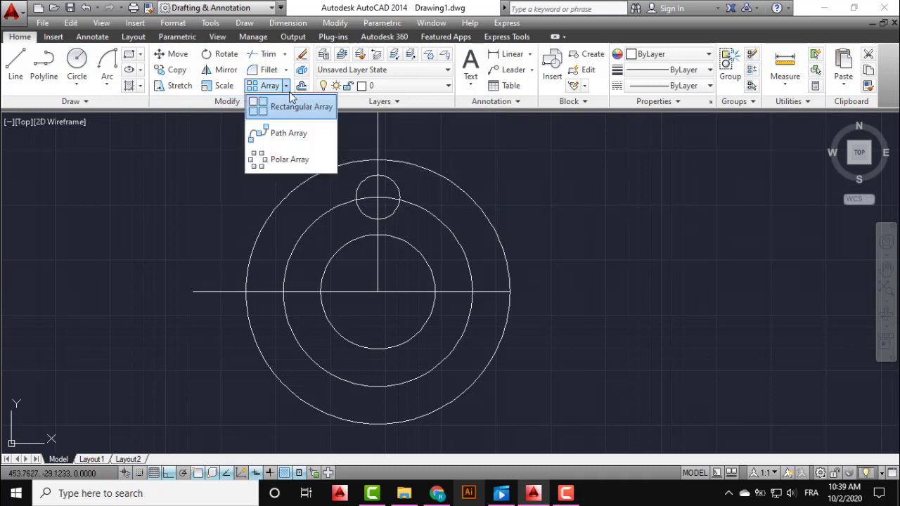
{"action": "left_click", "coordinate": [281, 159]}
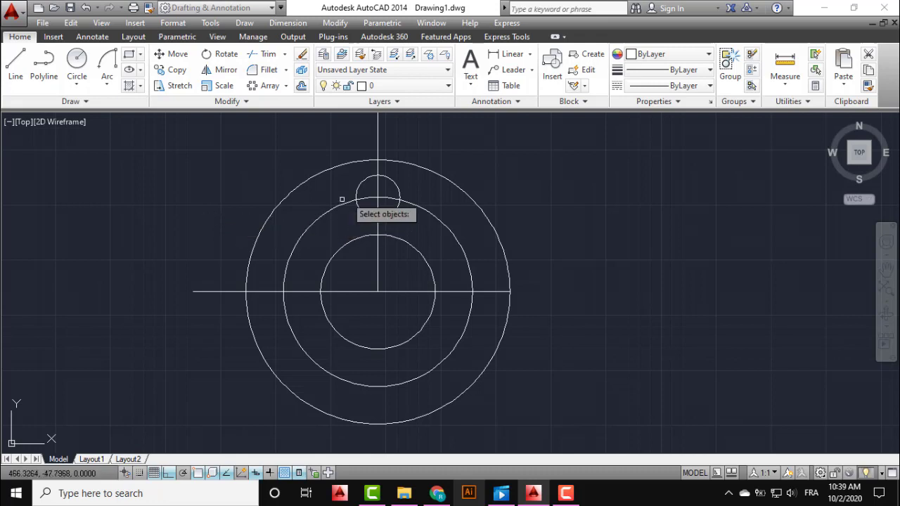
{"action": "left_click", "coordinate": [360, 187]}
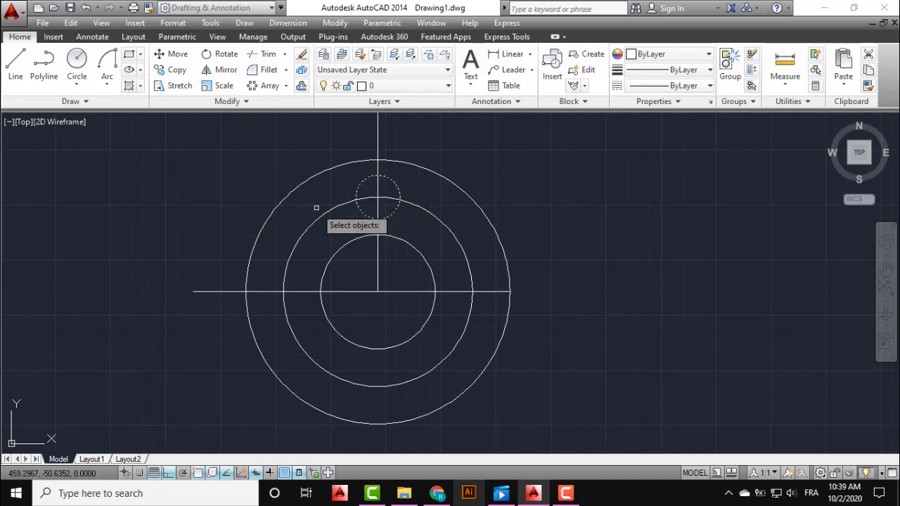
{"action": "key", "text": "Return"}
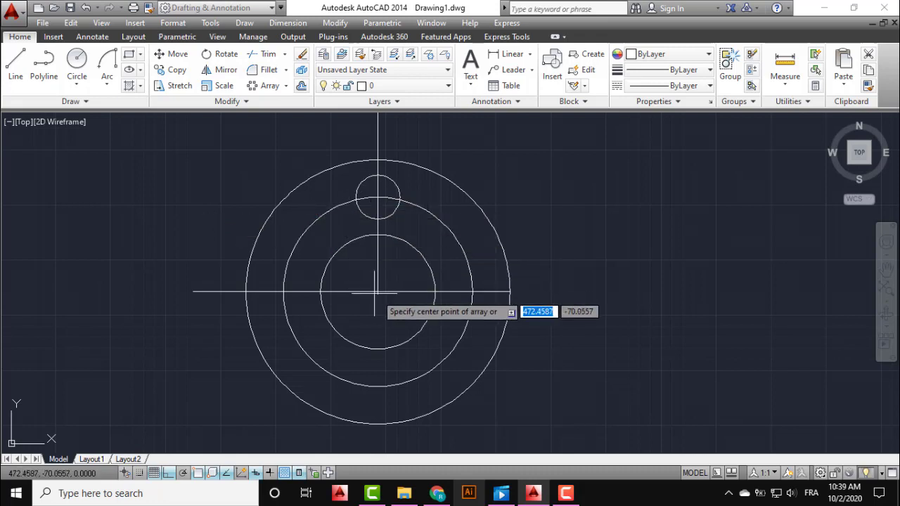
{"action": "scroll", "coordinate": [383, 291], "scroll_direction": "up", "scroll_amount": 3}
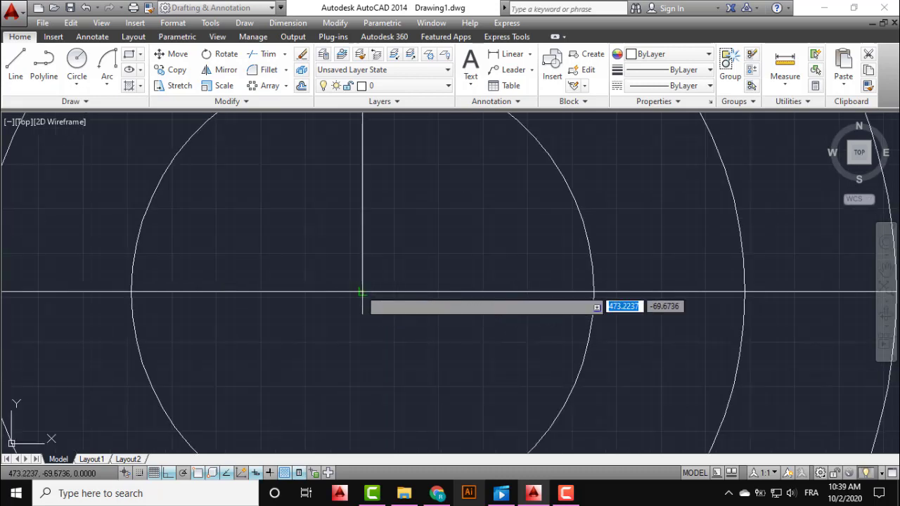
{"action": "left_click", "coordinate": [362, 291]}
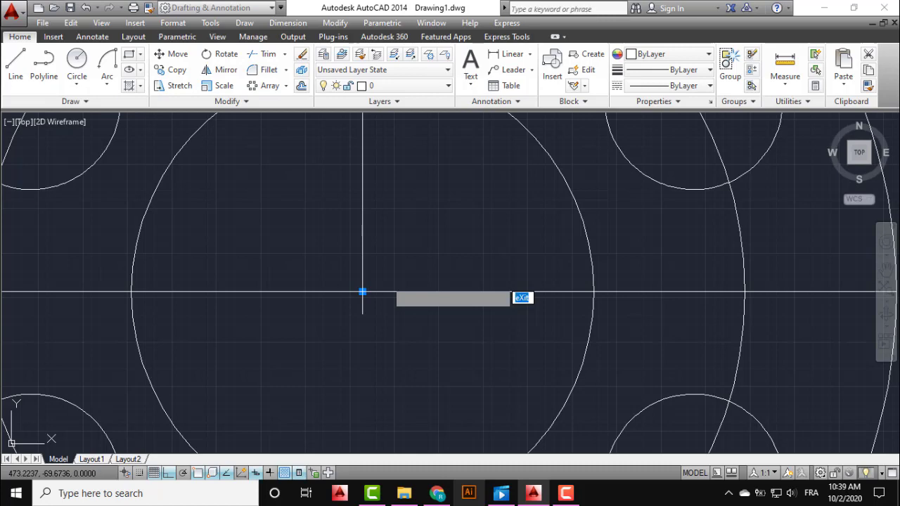
{"action": "scroll", "coordinate": [361, 291], "scroll_direction": "down", "scroll_amount": 2}
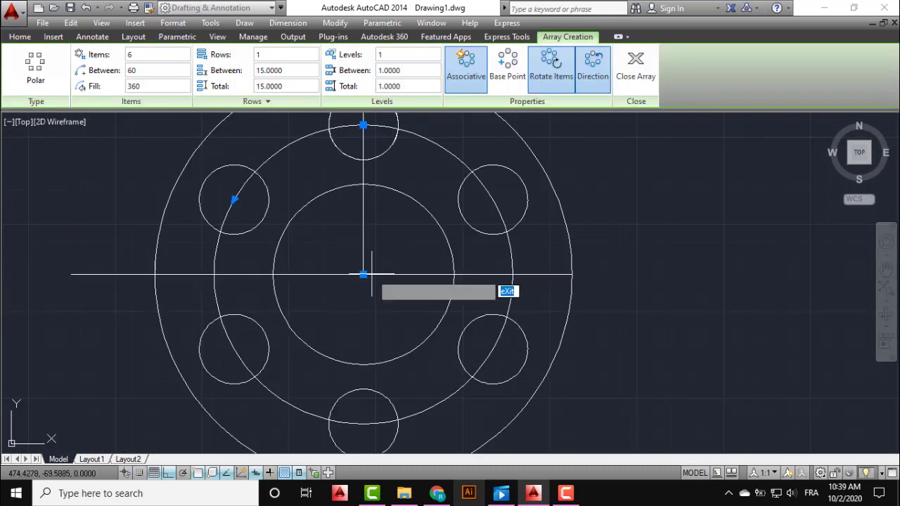
{"action": "mouse_move", "coordinate": [371, 275]}
{"action": "middle_mouse_down"}
{"action": "mouse_move", "coordinate": [391, 260]}
{"action": "mouse_move", "coordinate": [430, 272]}
{"action": "mouse_move", "coordinate": [406, 288]}
{"action": "middle_mouse_up"}
{"action": "scroll", "coordinate": [430, 274], "scroll_direction": "down", "scroll_amount": 2}
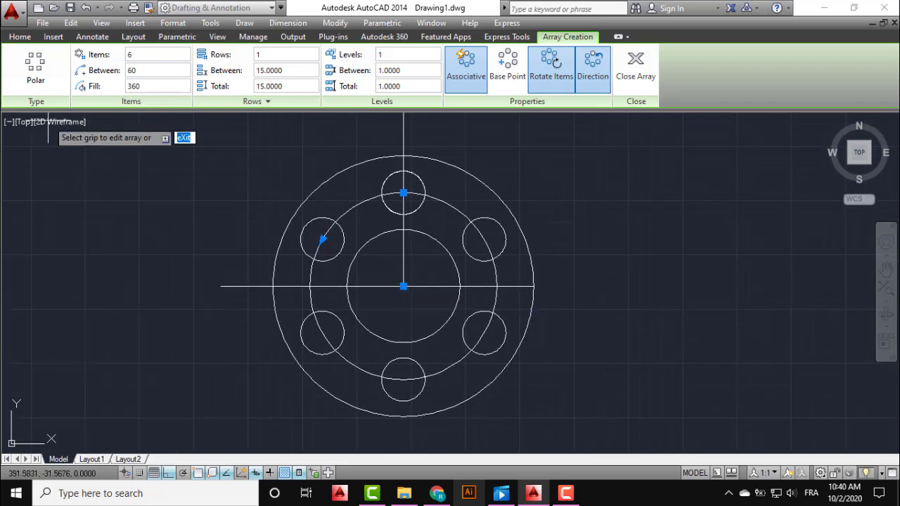
{"action": "key", "text": "Return"}
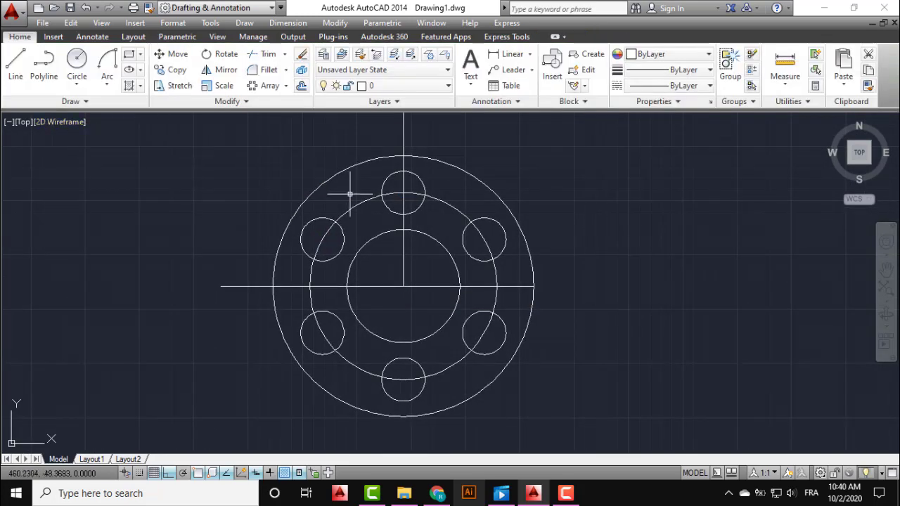
Inspect the bolt-hole array, deselect it and pan to show the whole link.
{"action": "left_click", "coordinate": [324, 217]}
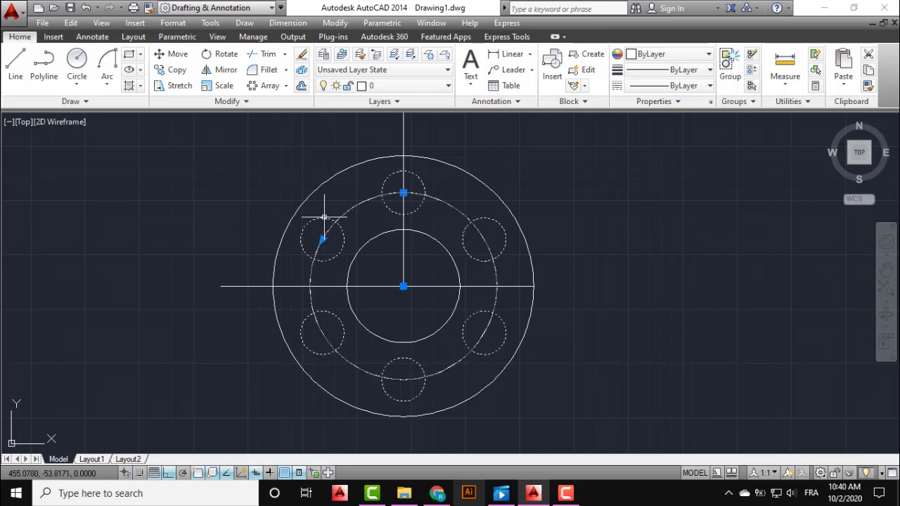
{"action": "left_click", "coordinate": [25, 38]}
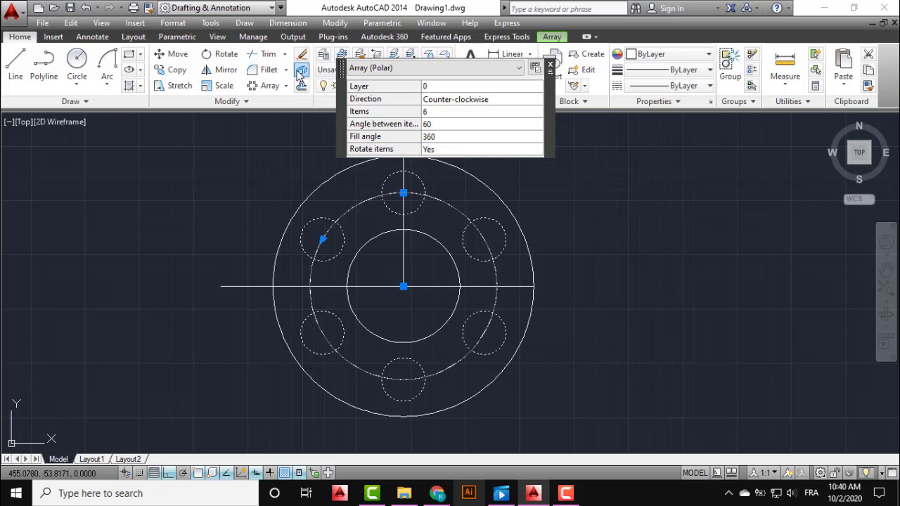
{"action": "key", "text": "Escape"}
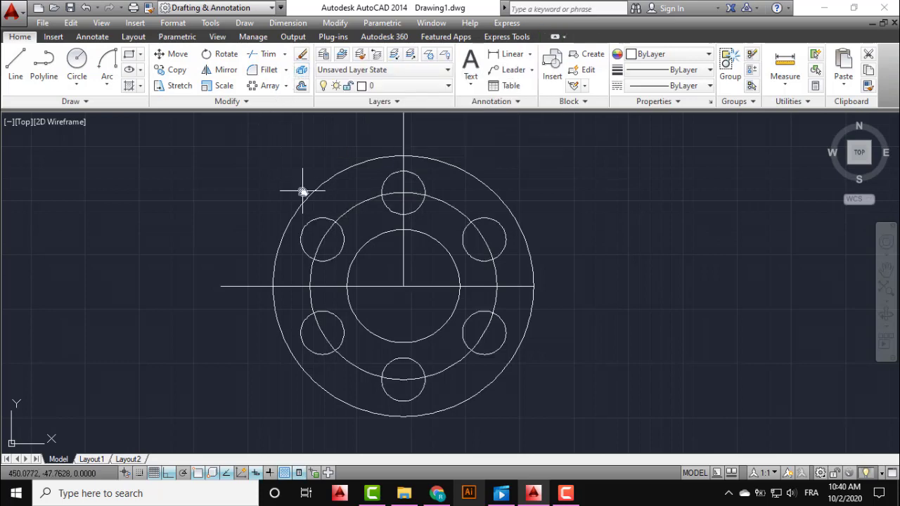
{"action": "middle_click_drag", "start_coordinate": [303, 190], "coordinate": [264, 195]}
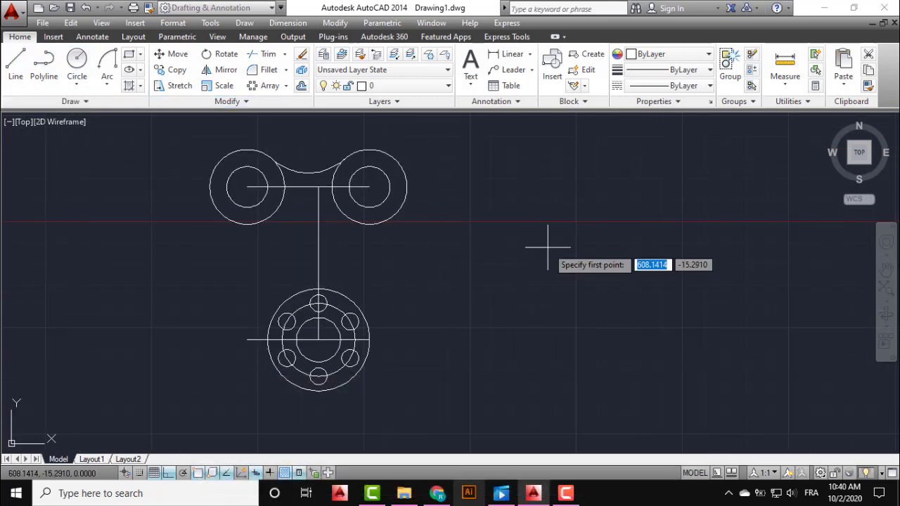
Draw a line tangent to the right boss and the flange's outer circle.
{"action": "right_click", "coordinate": [511, 304], "text": "shift"}
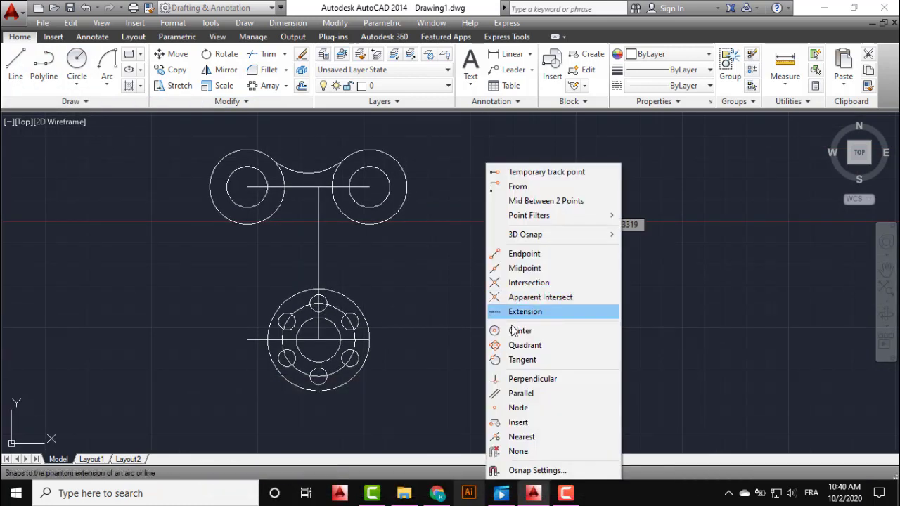
{"action": "left_click", "coordinate": [517, 360]}
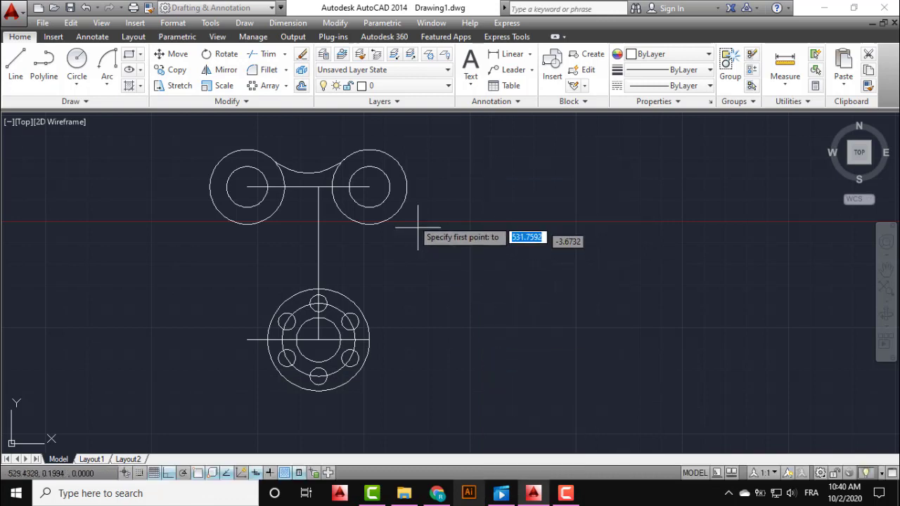
{"action": "left_click", "coordinate": [404, 195]}
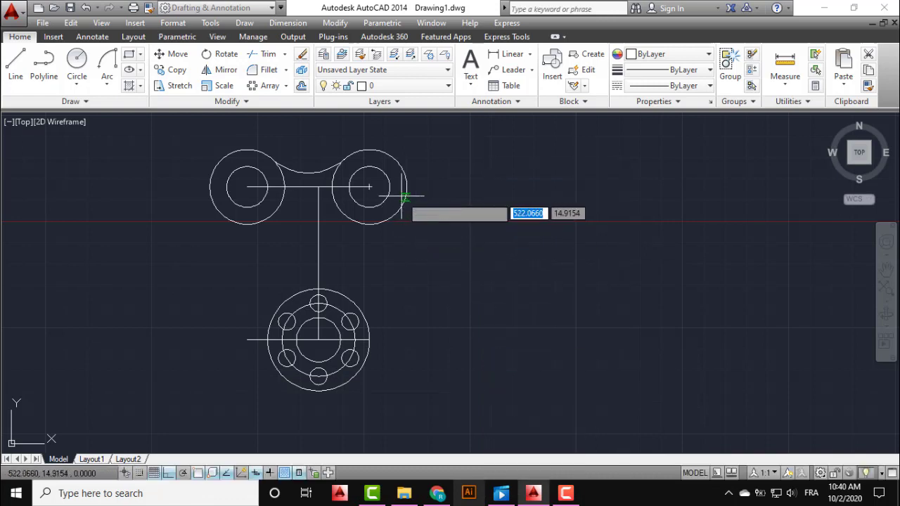
{"action": "right_click", "coordinate": [440, 283], "text": "shift"}
{"action": "left_click", "coordinate": [454, 361]}
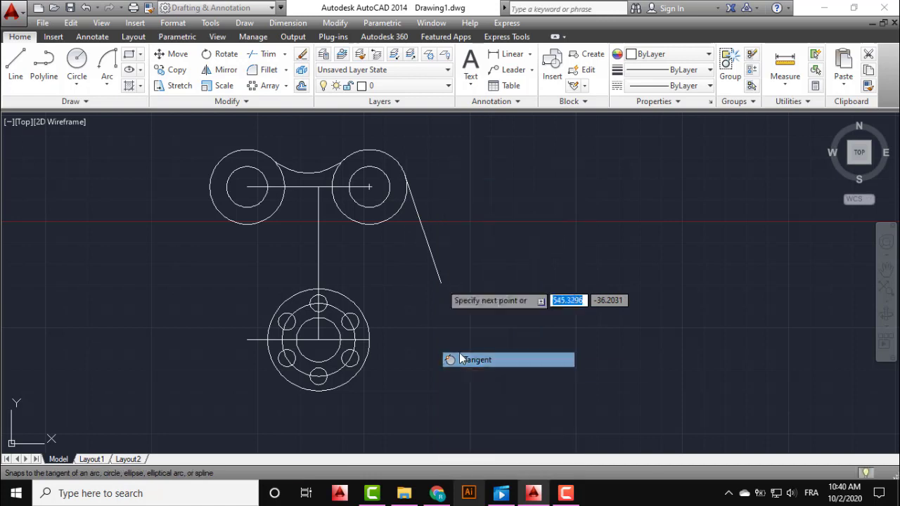
{"action": "left_click", "coordinate": [370, 345]}
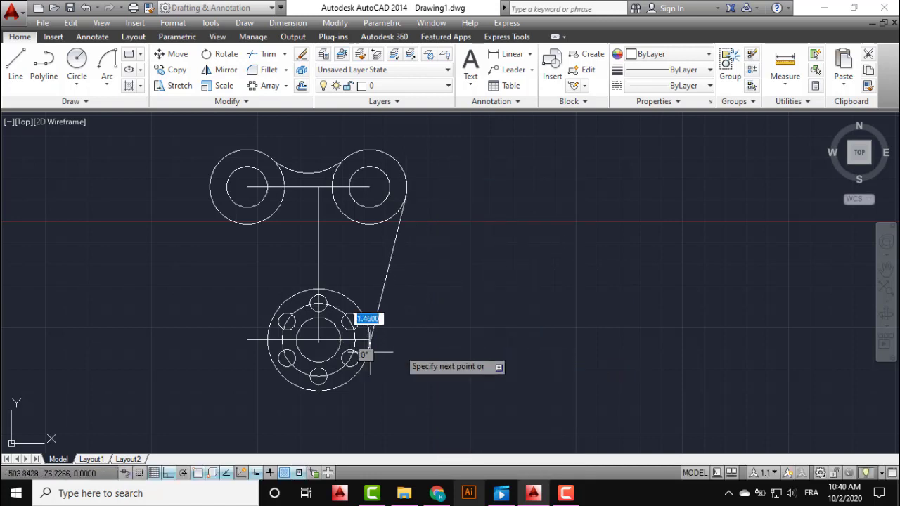
{"action": "key", "text": "Escape"}
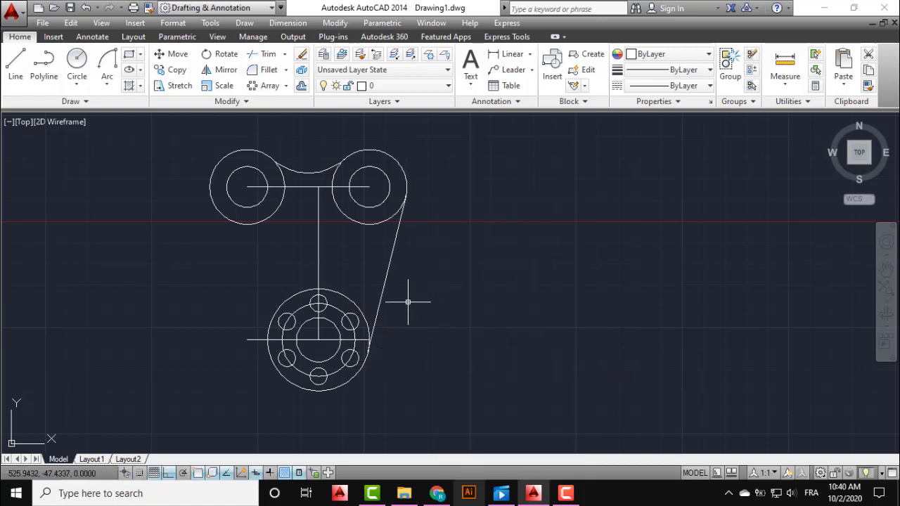
{"action": "middle_click_drag", "start_coordinate": [407, 301], "coordinate": [453, 322]}
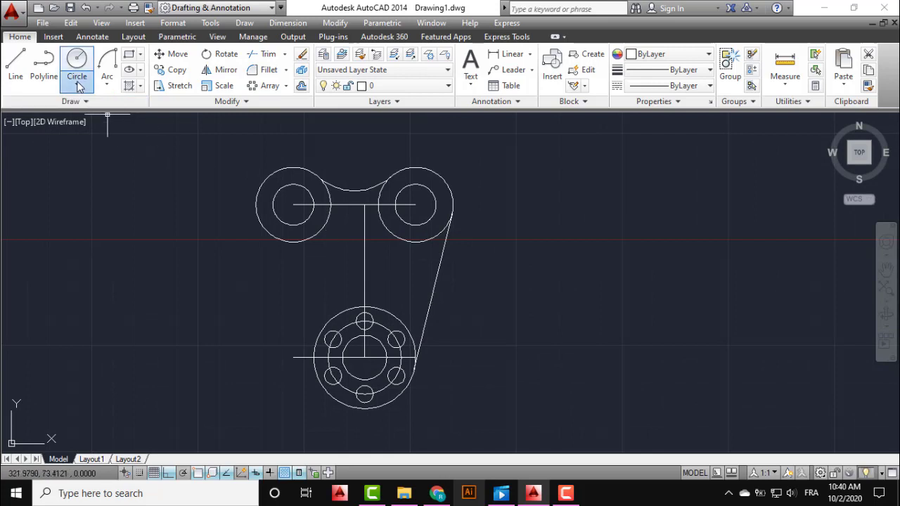
Draw a radius-105 circle tangent to the upper-left boss and the lower hub circle.
{"action": "left_click", "coordinate": [77, 84]}
{"action": "left_click", "coordinate": [102, 220]}
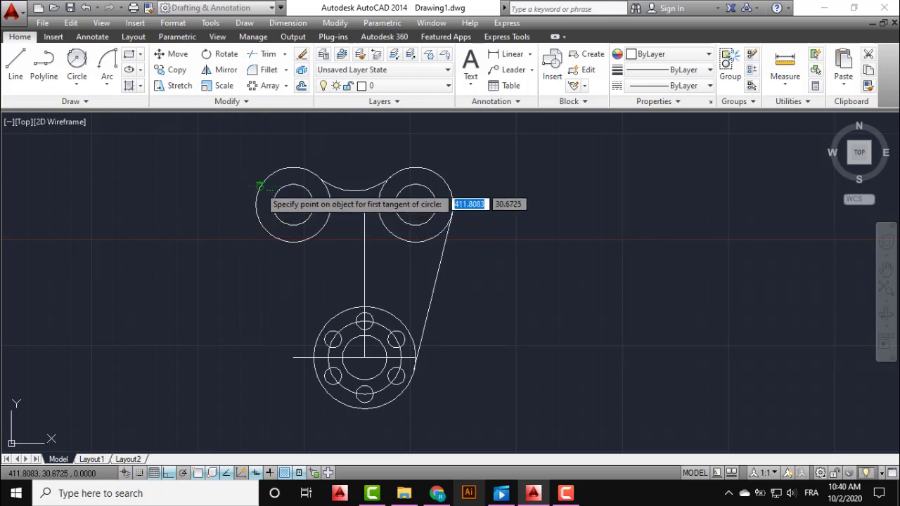
{"action": "left_click", "coordinate": [258, 199]}
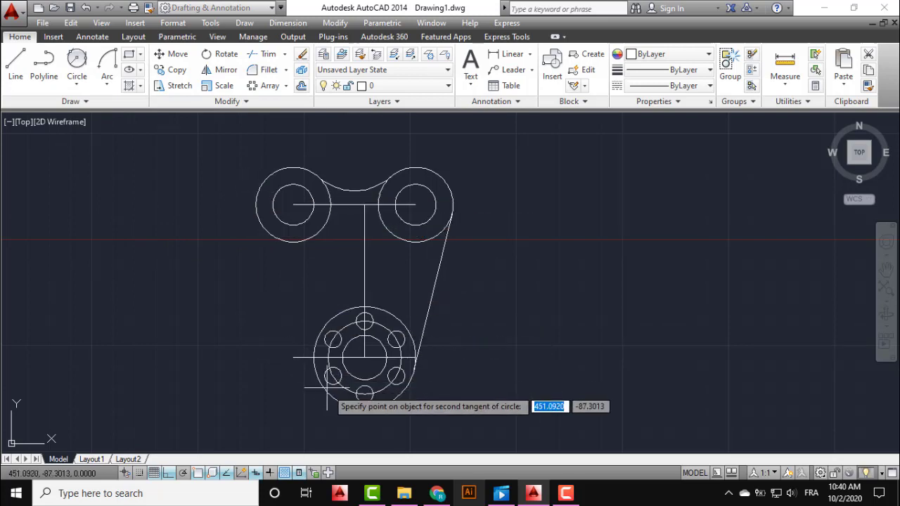
{"action": "left_click", "coordinate": [328, 392]}
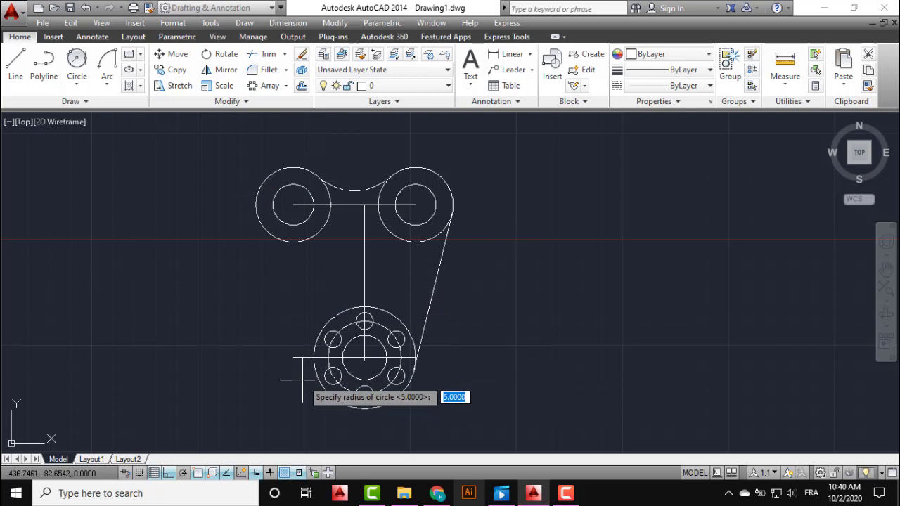
{"action": "key", "text": "Return"}
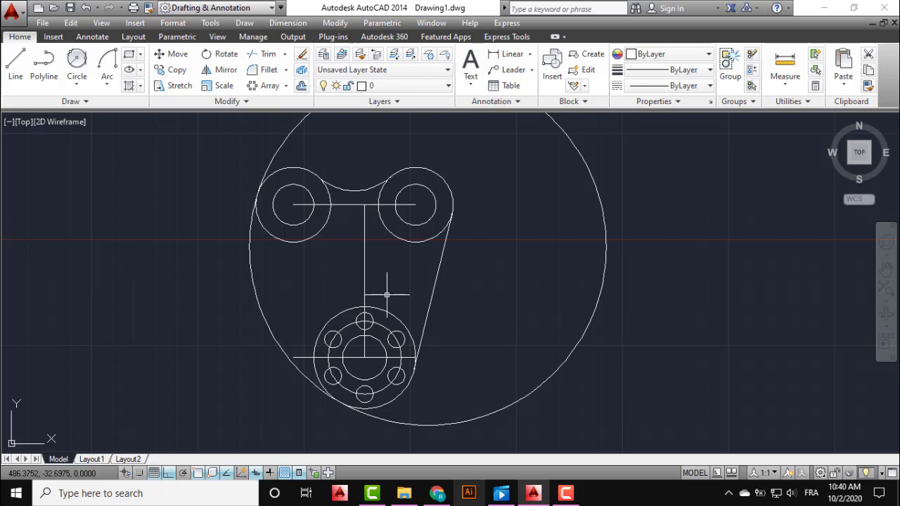
{"action": "left_click", "coordinate": [266, 55]}
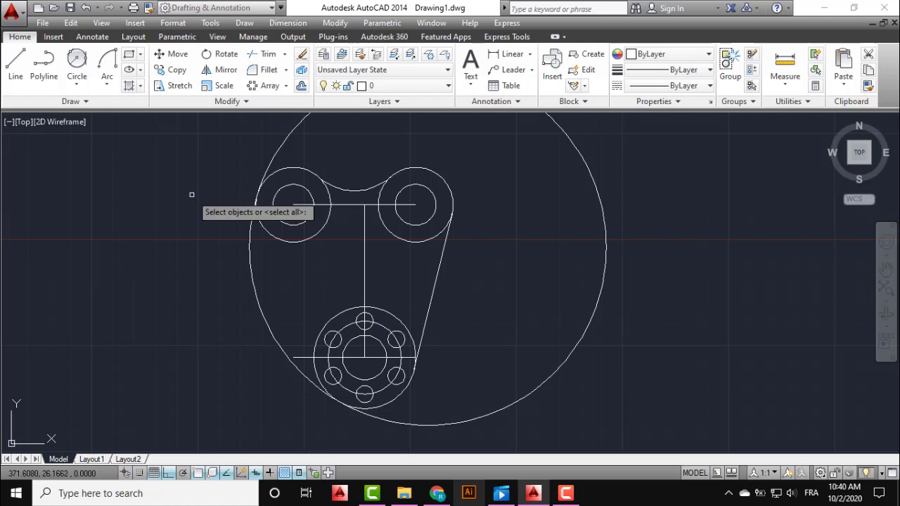
Trim the large circle's top and right arcs, using all objects as cutting edges.
{"action": "key", "text": "Return"}
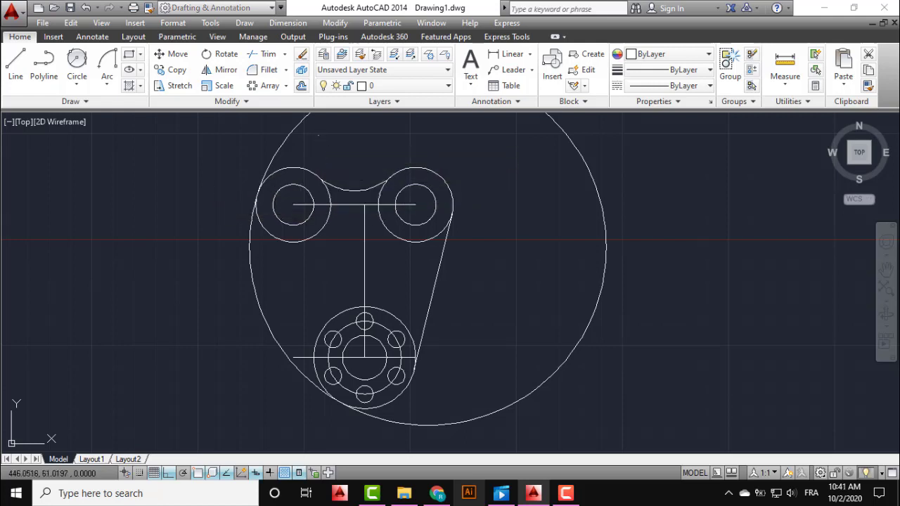
{"action": "left_click", "coordinate": [318, 135]}
{"action": "left_click", "coordinate": [267, 141]}
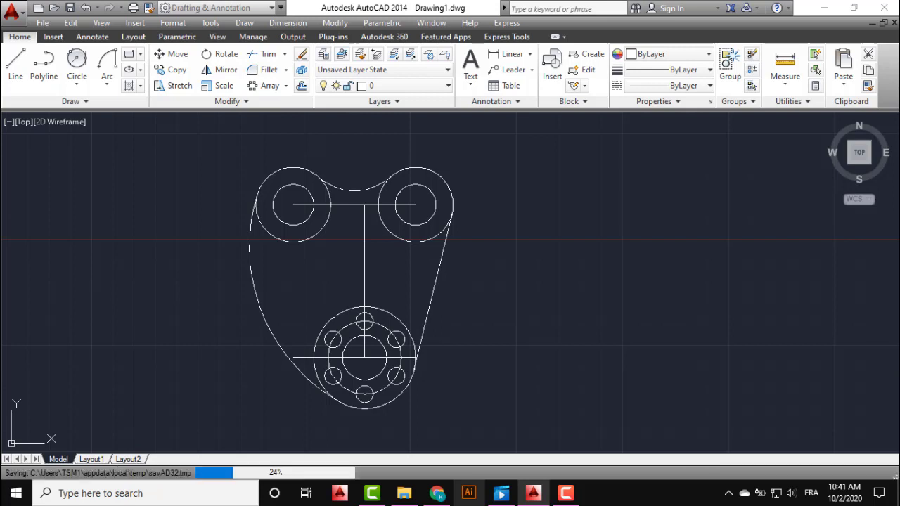
Delete the two hub centre lines.
{"action": "scroll", "coordinate": [346, 355], "scroll_direction": "up", "scroll_amount": 2}
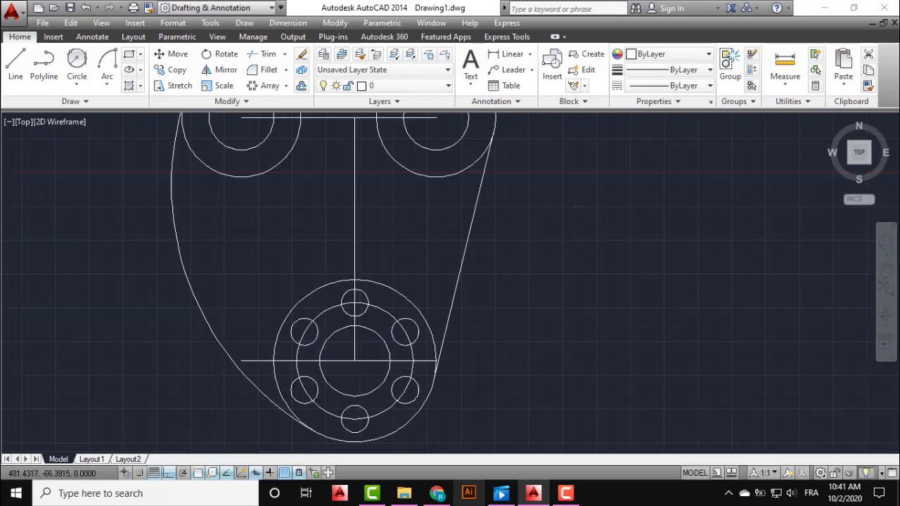
{"action": "scroll", "coordinate": [376, 353], "scroll_direction": "up", "scroll_amount": 3}
{"action": "left_click", "coordinate": [369, 350]}
{"action": "left_click", "coordinate": [332, 381]}
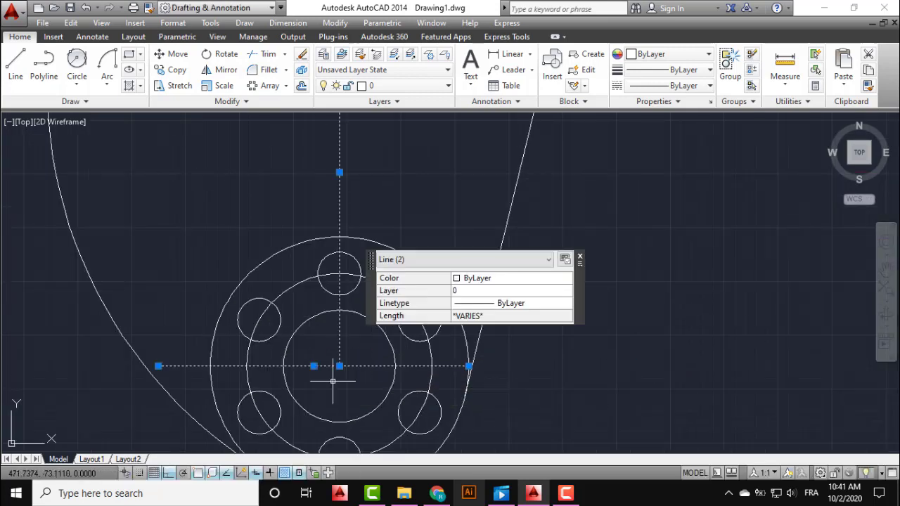
{"action": "key", "text": "Delete"}
Delete the centre line between the upper bosses and recentre the view on the lower hub.
{"action": "scroll", "coordinate": [332, 373], "scroll_direction": "down", "scroll_amount": 4}
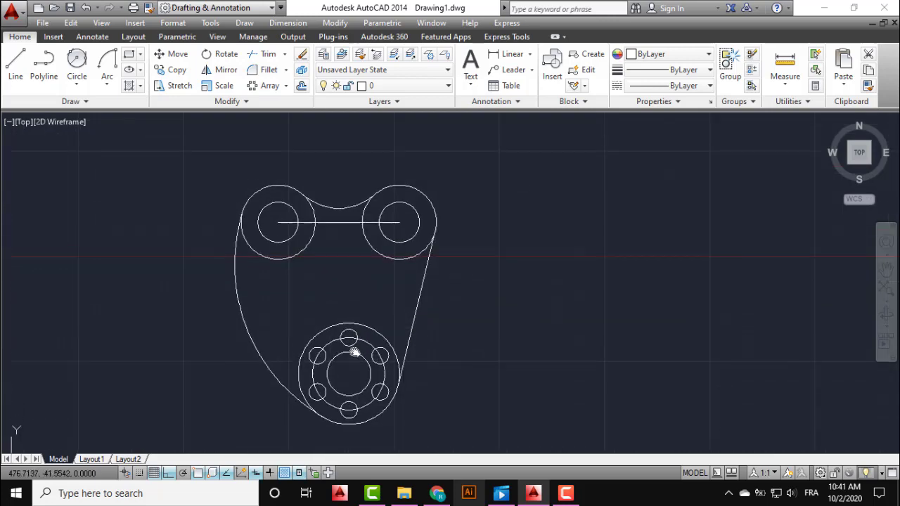
{"action": "scroll", "coordinate": [338, 260], "scroll_direction": "up", "scroll_amount": 4}
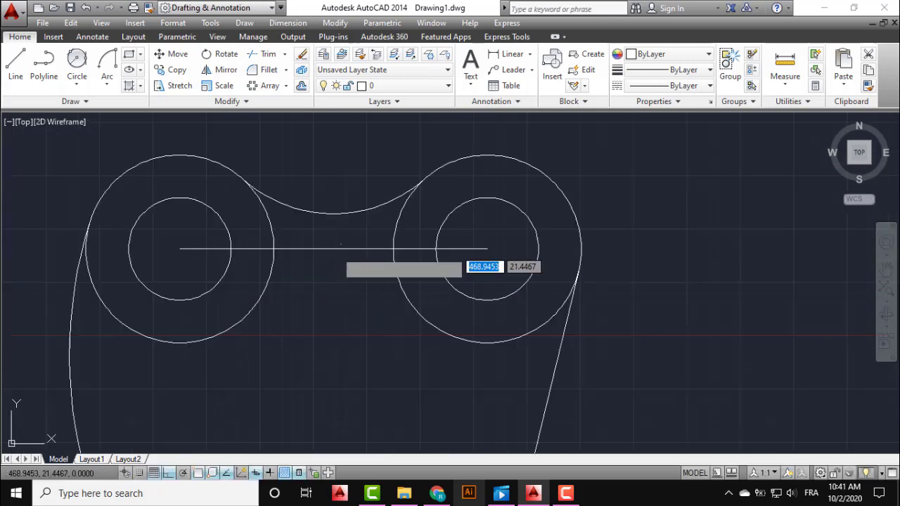
{"action": "left_click", "coordinate": [340, 248]}
{"action": "key", "text": "Delete"}
{"action": "middle_click_drag", "start_coordinate": [351, 354], "coordinate": [355, 274]}
{"action": "scroll", "coordinate": [355, 278], "scroll_direction": "down", "scroll_amount": 2}
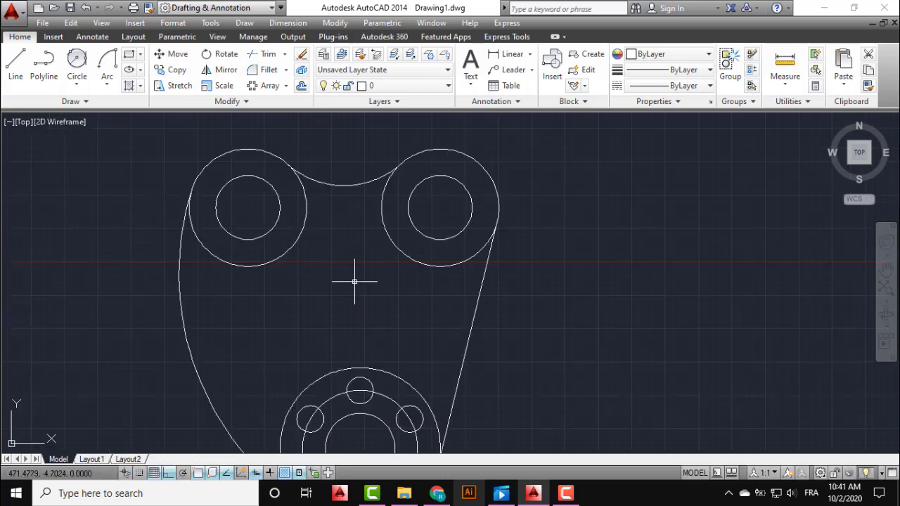
{"action": "middle_click_drag", "start_coordinate": [364, 362], "coordinate": [364, 302]}
{"action": "scroll", "coordinate": [387, 319], "scroll_direction": "up", "scroll_amount": 2}
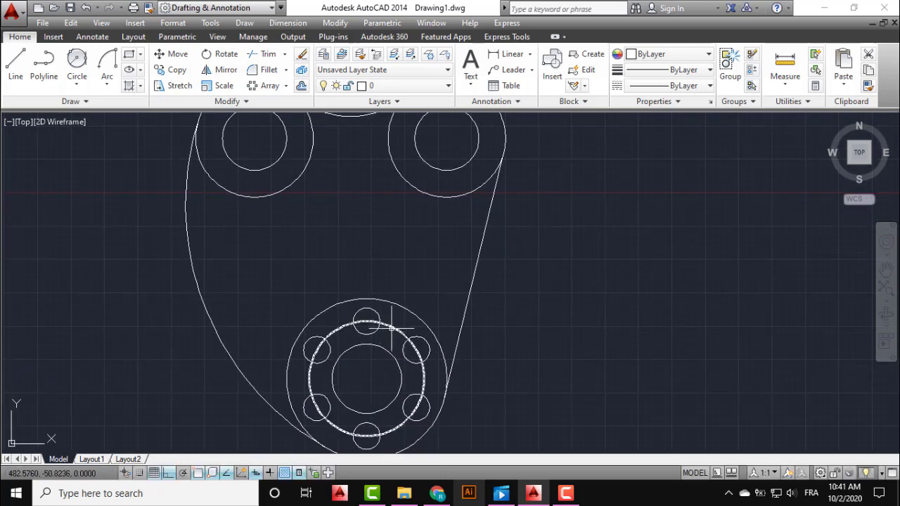
Load the CENTER linetype into the drawing through the Linetype Manager.
{"action": "left_click", "coordinate": [695, 90]}
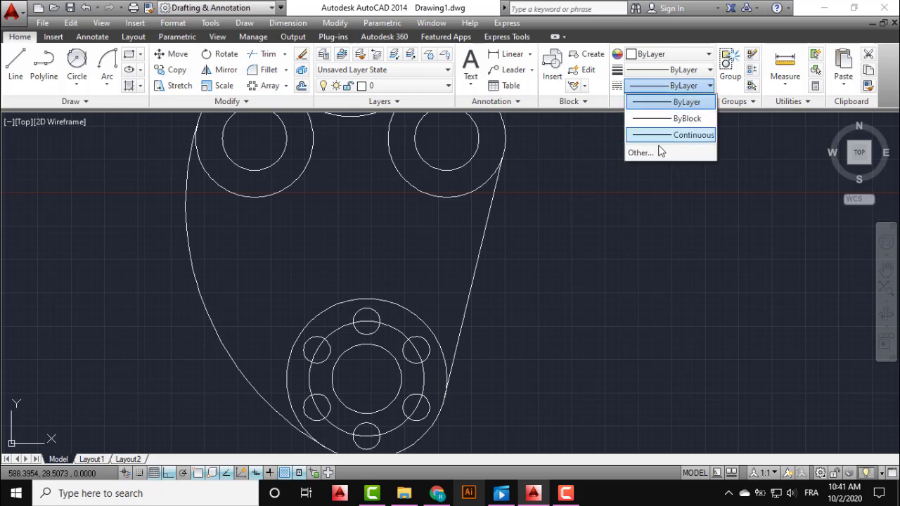
{"action": "left_click", "coordinate": [647, 153]}
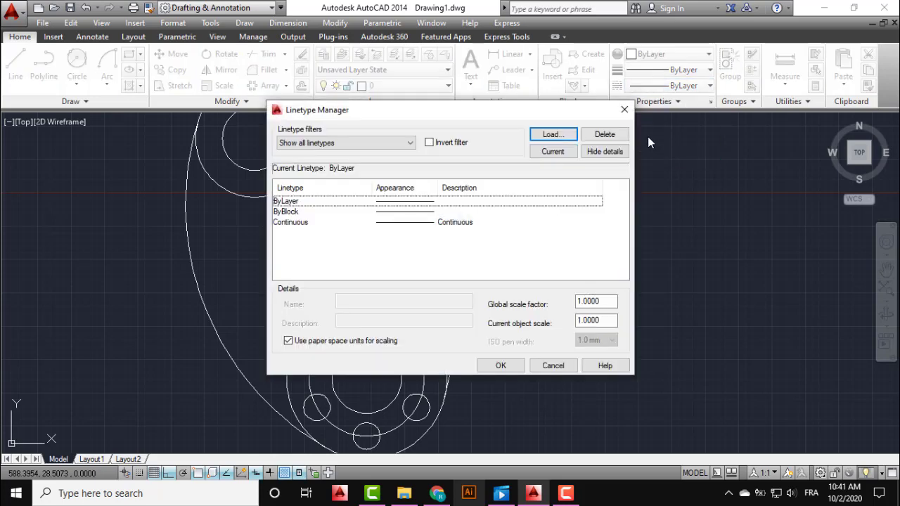
{"action": "left_click", "coordinate": [547, 136]}
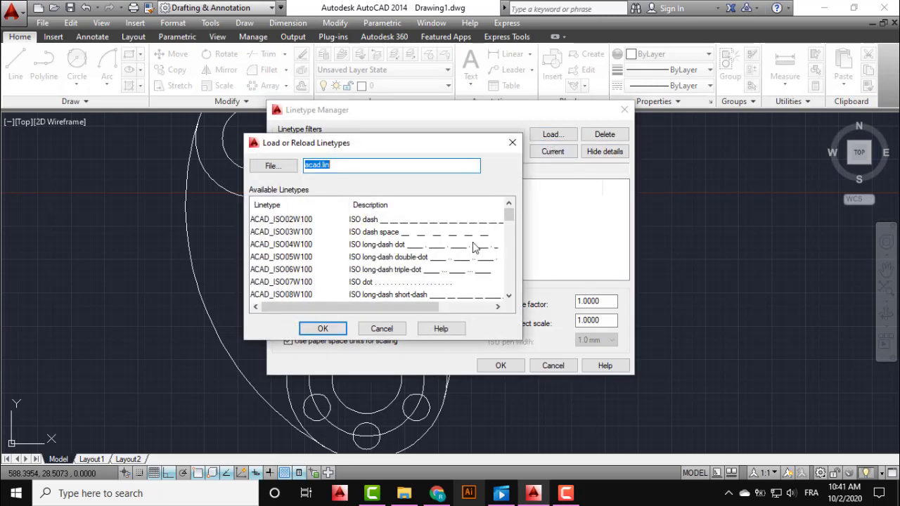
{"action": "left_click", "coordinate": [509, 296]}
{"action": "left_click", "coordinate": [508, 296]}
{"action": "left_click", "coordinate": [509, 296]}
{"action": "left_click", "coordinate": [509, 295]}
{"action": "left_click", "coordinate": [509, 295]}
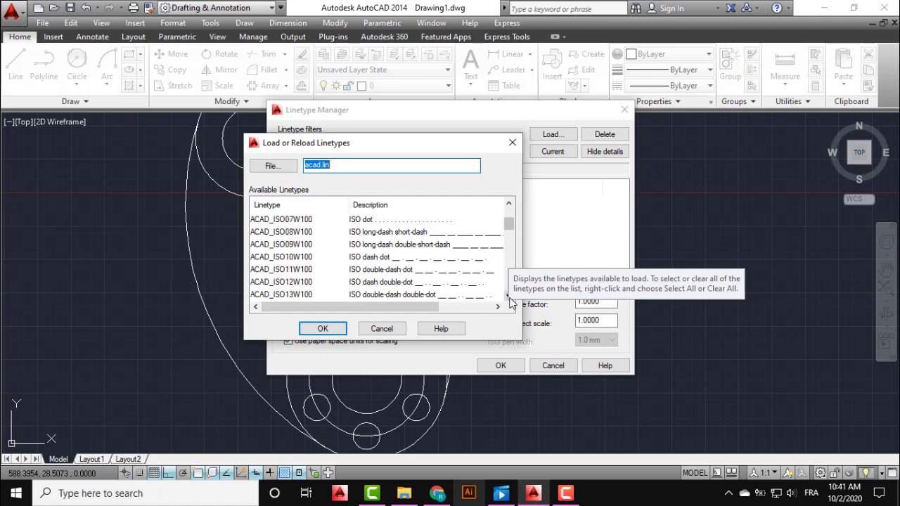
{"action": "left_click", "coordinate": [509, 296]}
{"action": "left_click", "coordinate": [509, 296]}
{"action": "left_click", "coordinate": [508, 296]}
{"action": "left_click", "coordinate": [508, 296]}
{"action": "left_click", "coordinate": [509, 296]}
{"action": "left_click", "coordinate": [508, 296]}
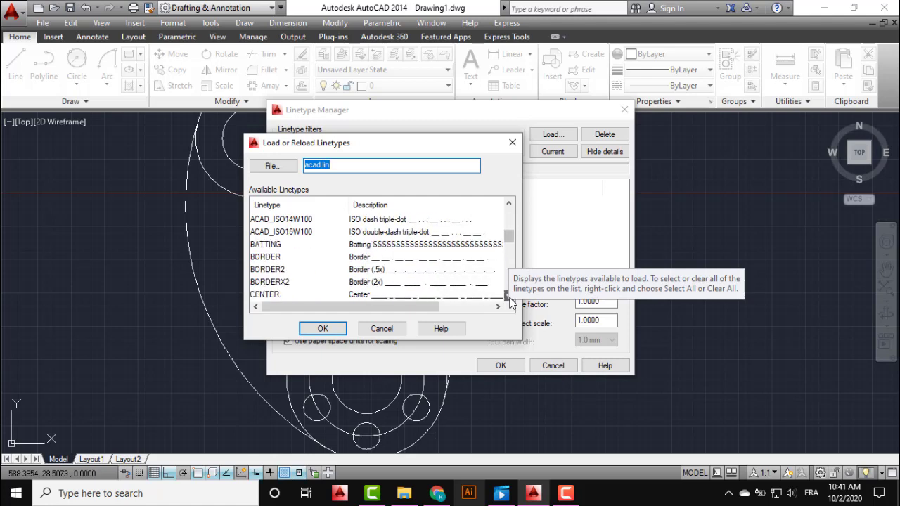
{"action": "left_click", "coordinate": [509, 296]}
{"action": "left_click", "coordinate": [509, 296]}
{"action": "left_click", "coordinate": [509, 296]}
{"action": "left_click", "coordinate": [360, 275]}
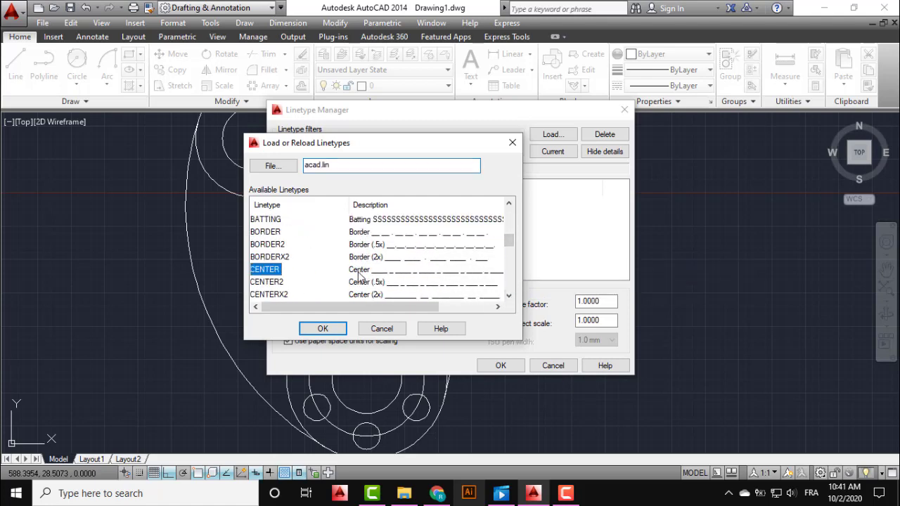
{"action": "left_click", "coordinate": [323, 329]}
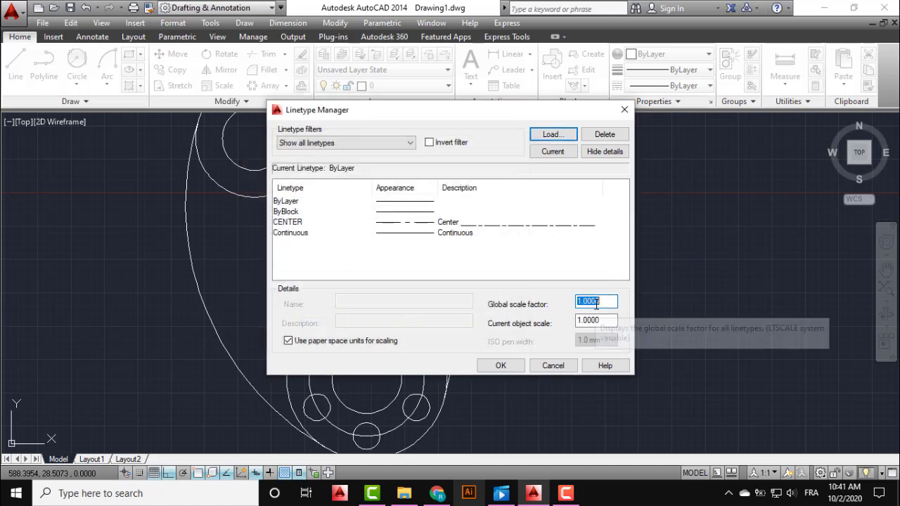
Set the global linetype scale factor to 0.1 and apply the settings.
{"action": "type", "text": "0.1"}
{"action": "key", "text": "Return"}
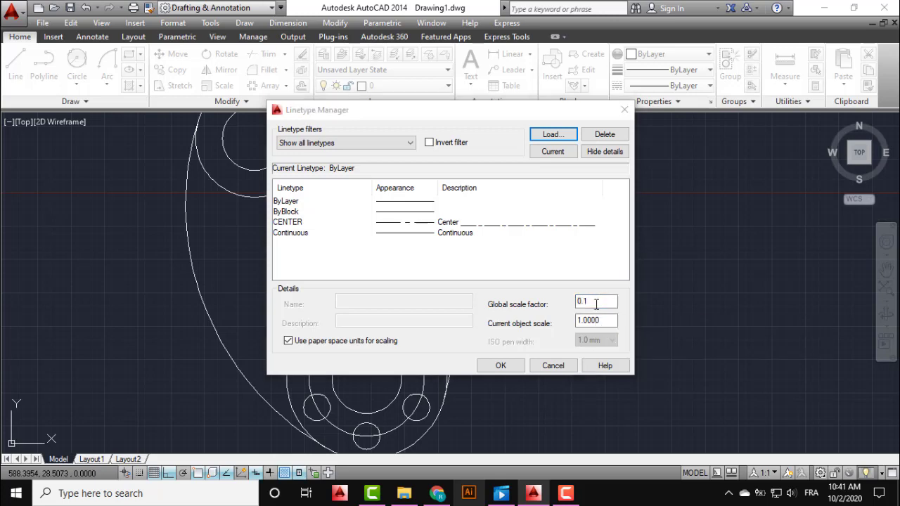
{"action": "left_click", "coordinate": [383, 328]}
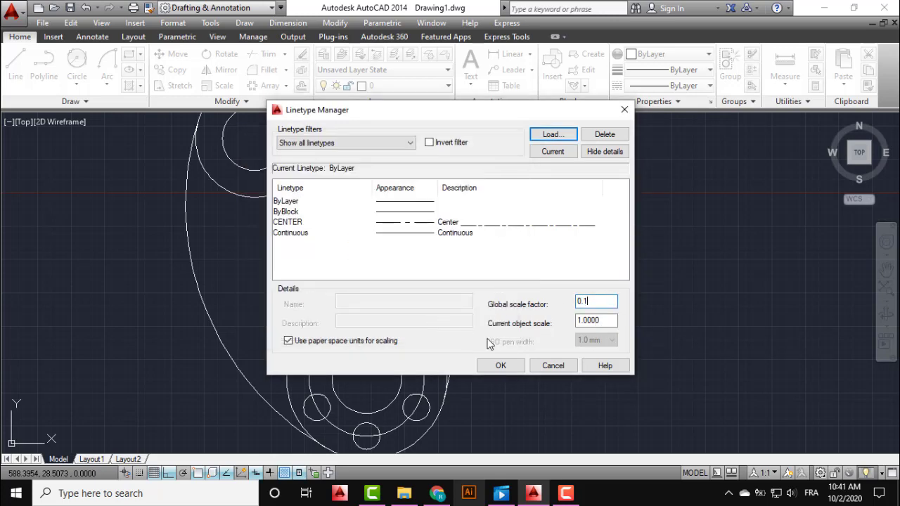
{"action": "left_click", "coordinate": [501, 366]}
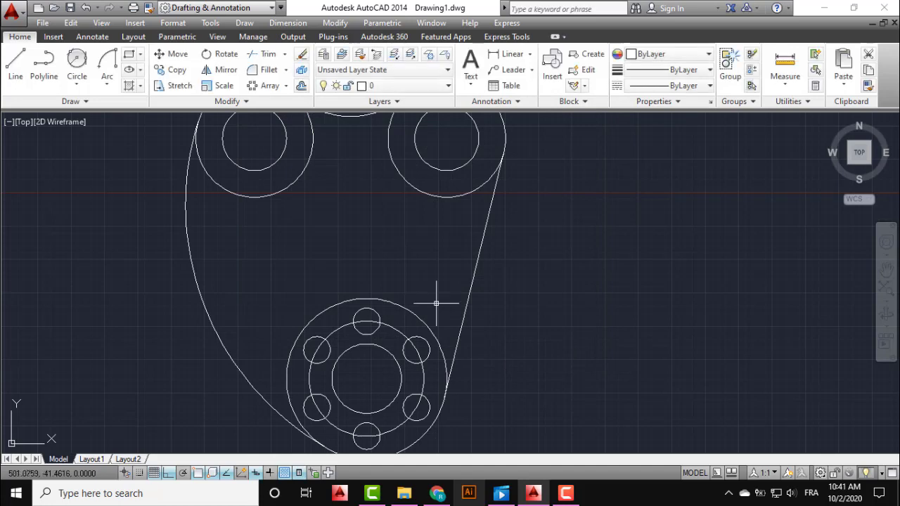
{"action": "scroll", "coordinate": [332, 237], "scroll_direction": "down", "scroll_amount": 2}
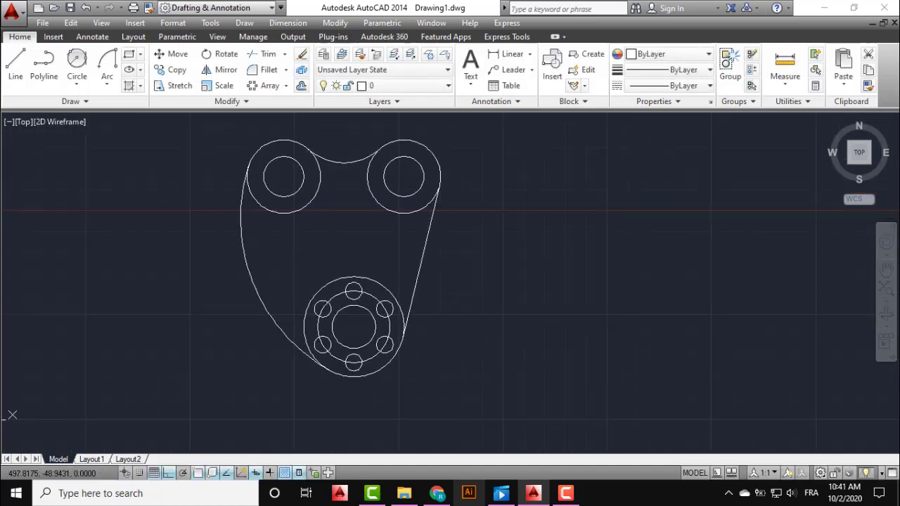
{"action": "left_click", "coordinate": [374, 298]}
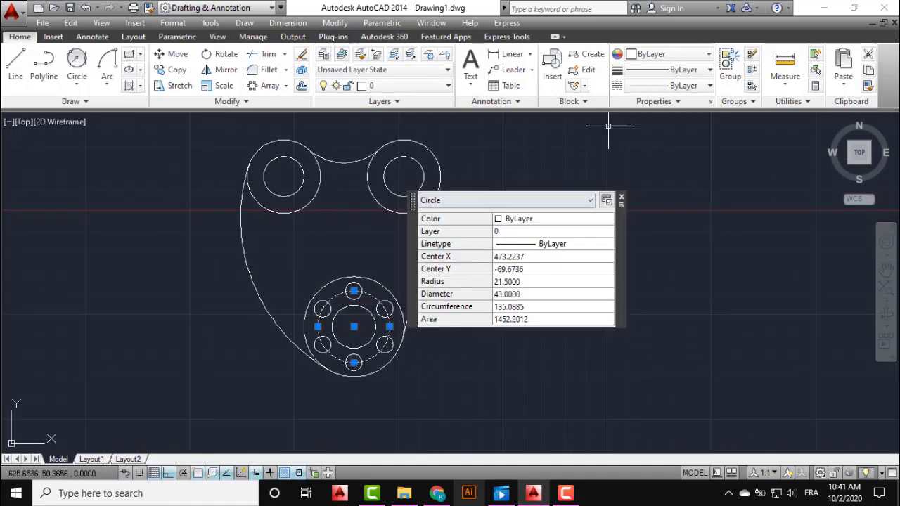
{"action": "left_click", "coordinate": [675, 86]}
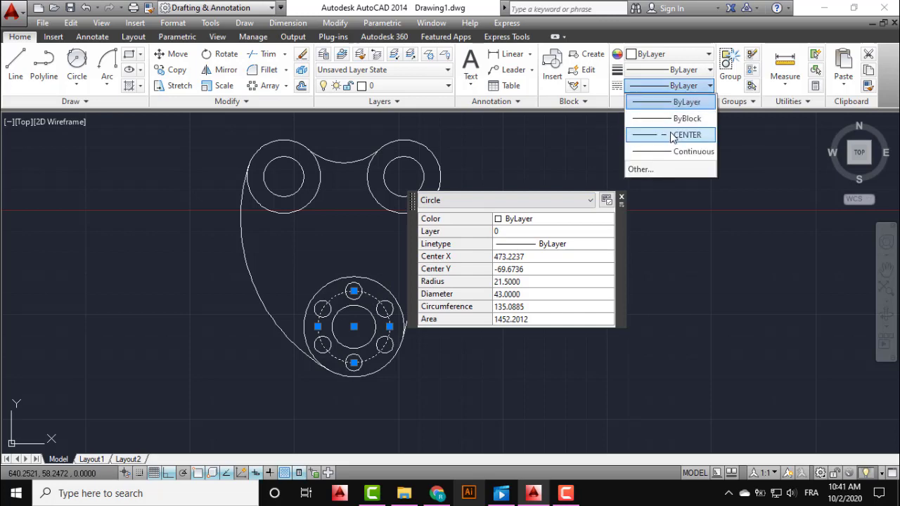
{"action": "left_click", "coordinate": [672, 135]}
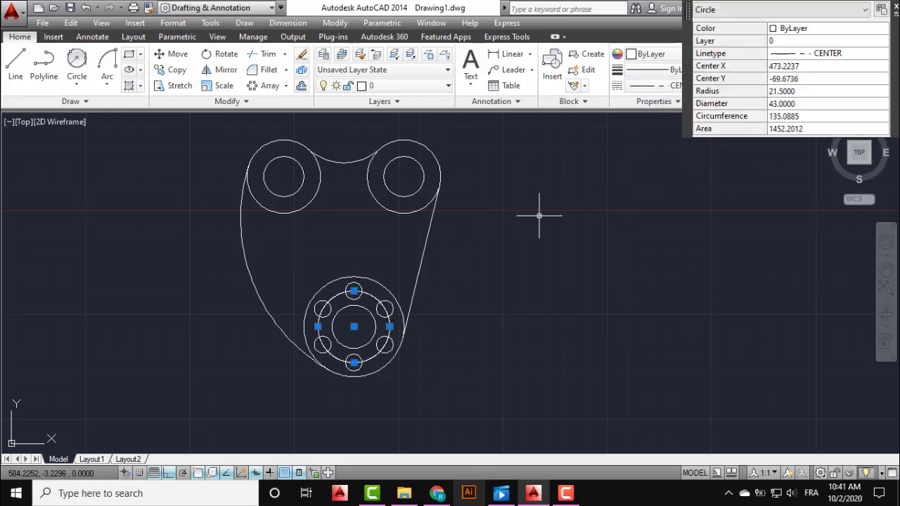
{"action": "key", "text": "Escape"}
{"action": "scroll", "coordinate": [355, 320], "scroll_direction": "up", "scroll_amount": 5}
{"action": "scroll", "coordinate": [383, 266], "scroll_direction": "up", "scroll_amount": 5}
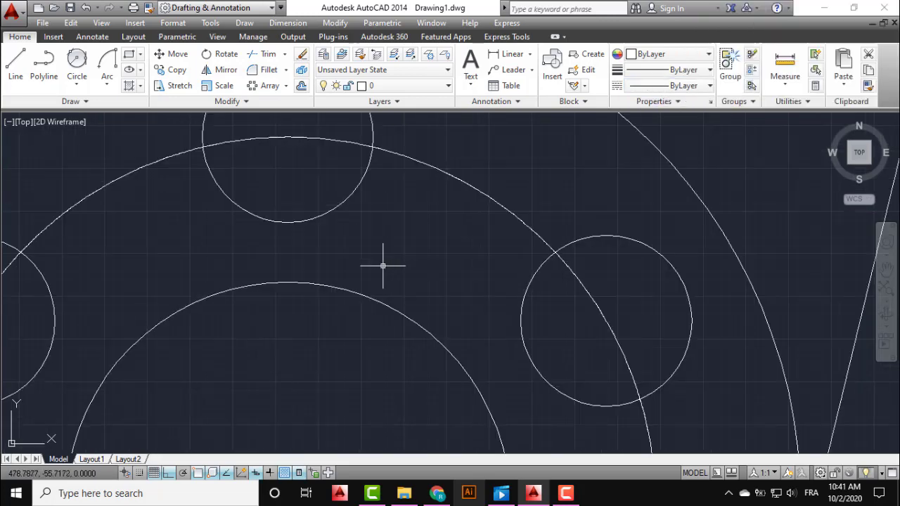
{"action": "scroll", "coordinate": [485, 201], "scroll_direction": "up", "scroll_amount": 3}
{"action": "scroll", "coordinate": [489, 197], "scroll_direction": "up", "scroll_amount": 2}
{"action": "scroll", "coordinate": [490, 196], "scroll_direction": "up", "scroll_amount": 2}
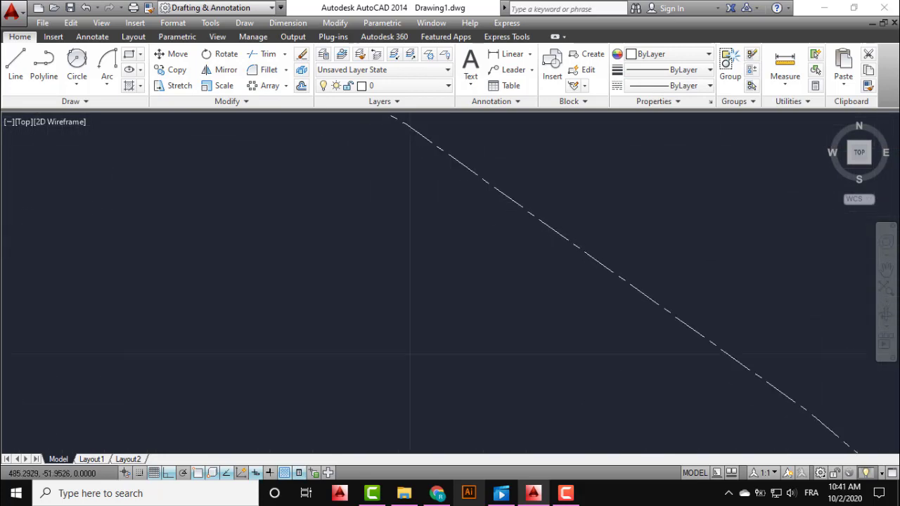
{"action": "scroll", "coordinate": [492, 202], "scroll_direction": "down", "scroll_amount": 2}
{"action": "scroll", "coordinate": [491, 202], "scroll_direction": "down", "scroll_amount": 2}
{"action": "scroll", "coordinate": [491, 202], "scroll_direction": "down", "scroll_amount": 2}
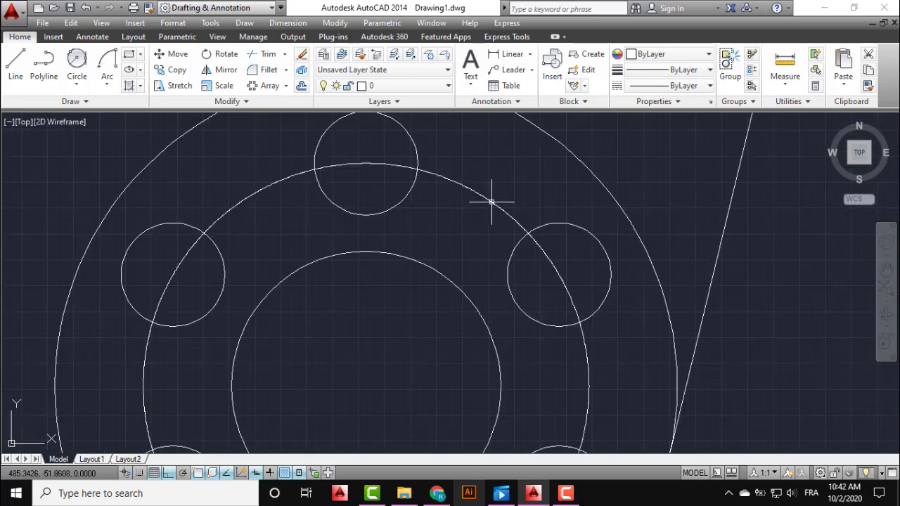
{"action": "middle_click_drag", "start_coordinate": [495, 228], "coordinate": [411, 237]}
Lower the global linetype scale factor from 0.1 to 0.01 in the Linetype Manager.
{"action": "left_click", "coordinate": [662, 133]}
{"action": "left_click", "coordinate": [709, 85]}
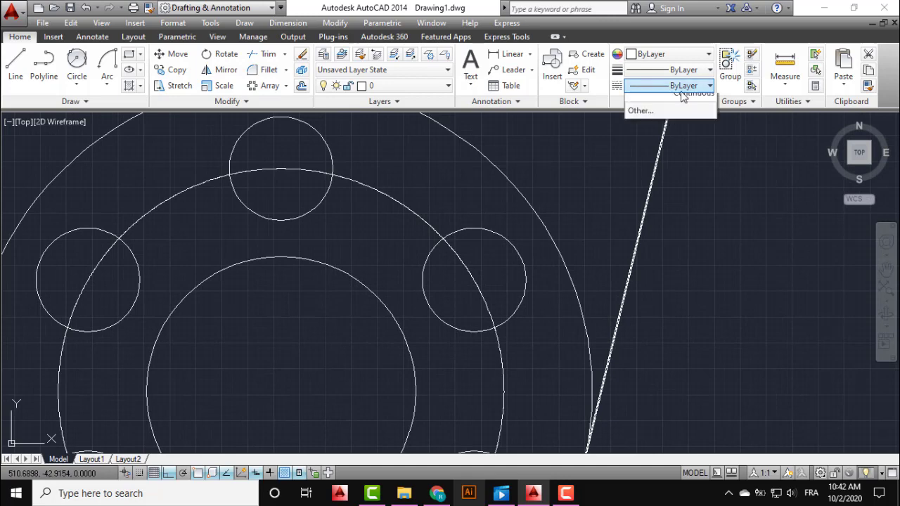
{"action": "left_click", "coordinate": [648, 171]}
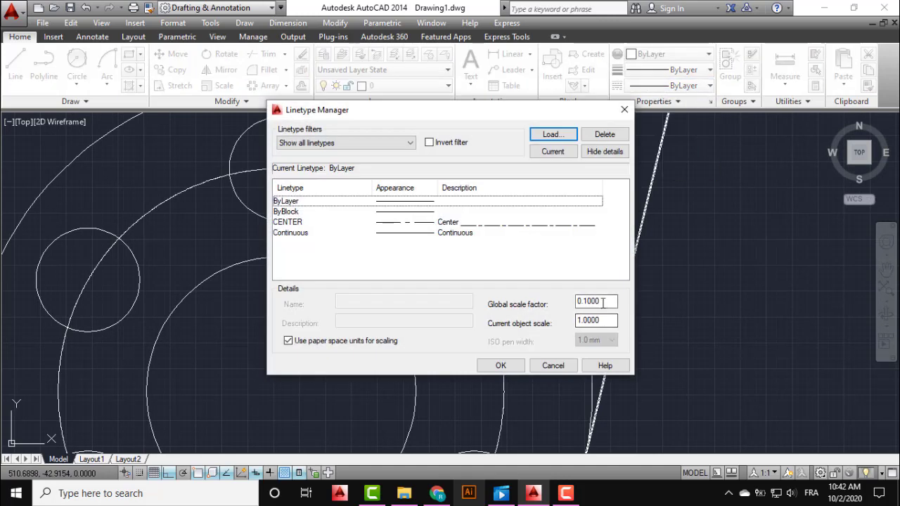
{"action": "left_click_drag", "start_coordinate": [601, 301], "coordinate": [569, 303]}
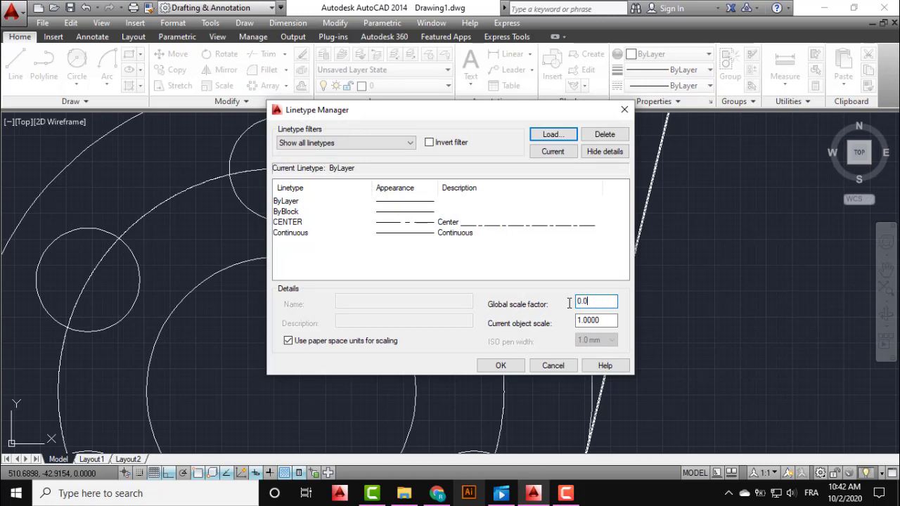
{"action": "type", "text": "1"}
{"action": "key", "text": "Return"}
{"action": "left_click", "coordinate": [382, 329]}
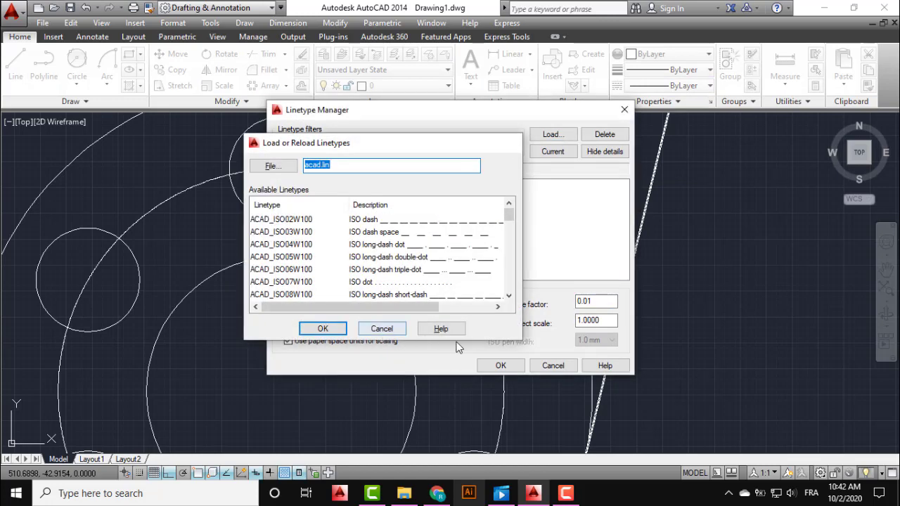
{"action": "left_click", "coordinate": [505, 365]}
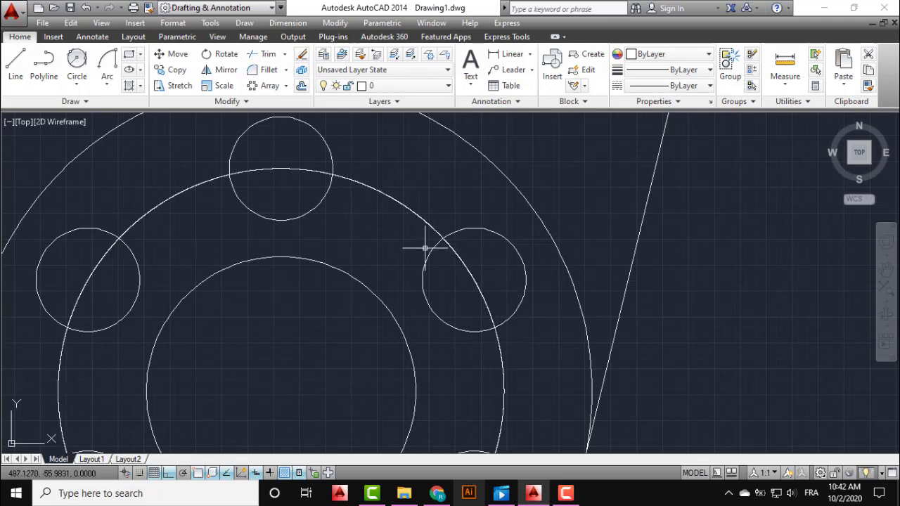
Zoom in and out to check the pitch circle, then recentre the flange.
{"action": "scroll", "coordinate": [437, 239], "scroll_direction": "up", "scroll_amount": 5}
{"action": "scroll", "coordinate": [426, 220], "scroll_direction": "up", "scroll_amount": 2}
{"action": "scroll", "coordinate": [426, 220], "scroll_direction": "up", "scroll_amount": 2}
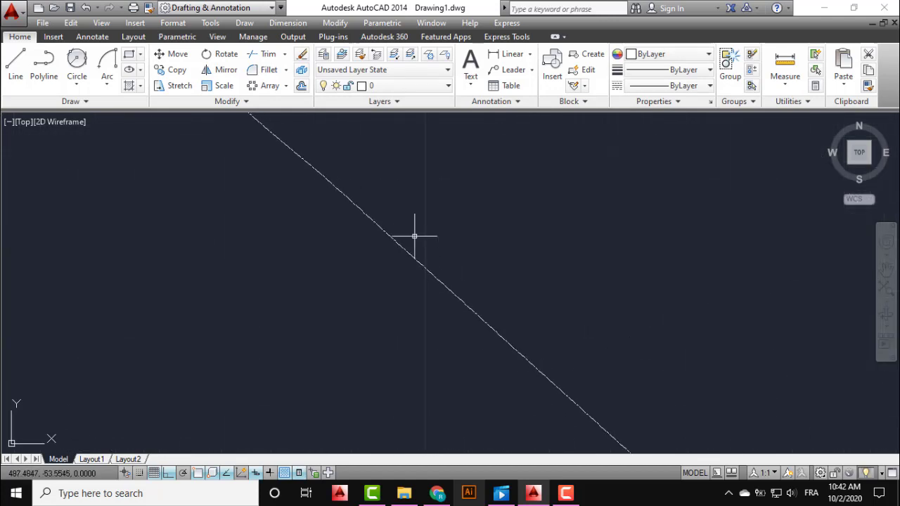
{"action": "scroll", "coordinate": [426, 220], "scroll_direction": "up", "scroll_amount": 2}
{"action": "scroll", "coordinate": [426, 220], "scroll_direction": "down", "scroll_amount": 1}
{"action": "scroll", "coordinate": [415, 237], "scroll_direction": "down", "scroll_amount": 2}
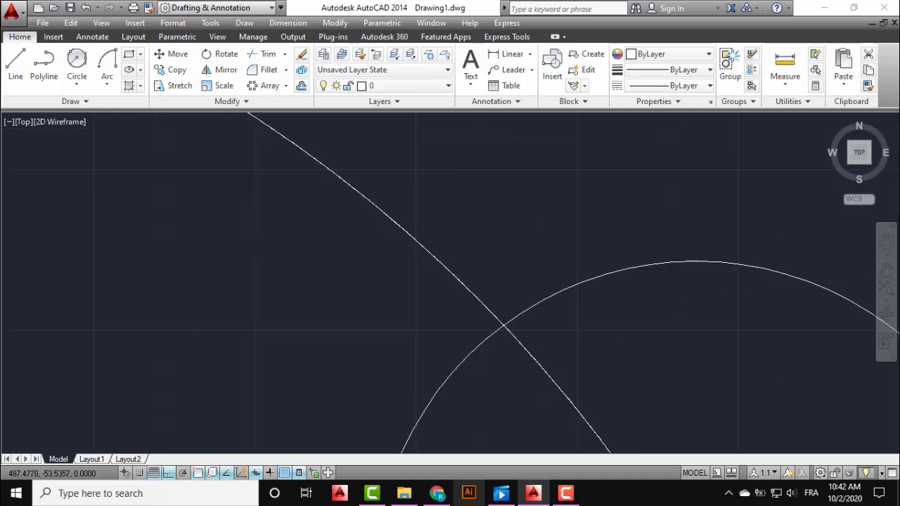
{"action": "scroll", "coordinate": [416, 237], "scroll_direction": "down", "scroll_amount": 2}
{"action": "scroll", "coordinate": [415, 236], "scroll_direction": "down", "scroll_amount": 2}
{"action": "mouse_move", "coordinate": [414, 237]}
{"action": "middle_mouse_down"}
{"action": "mouse_move", "coordinate": [442, 225]}
{"action": "mouse_move", "coordinate": [490, 175]}
{"action": "middle_mouse_up"}
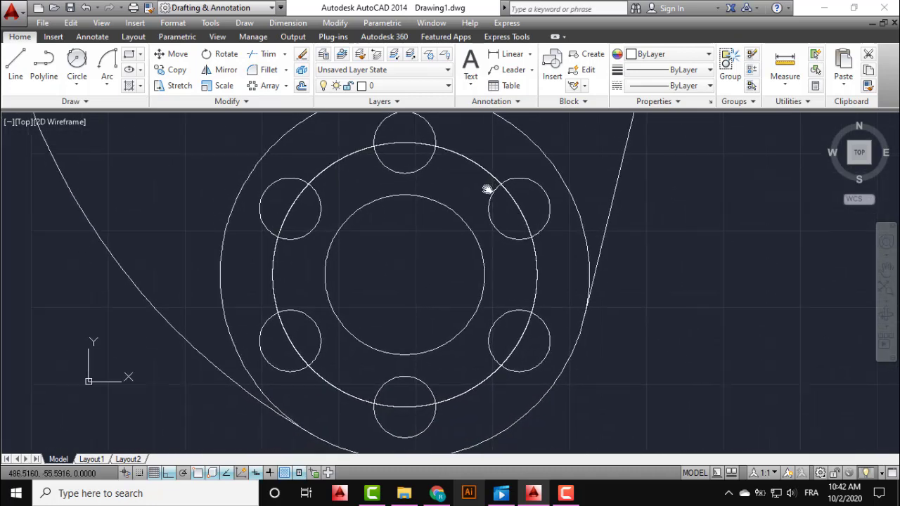
Raise the global linetype scale factor from 0.01 to 2.5 and check the dash-dot bolt circle.
{"action": "left_click", "coordinate": [693, 85]}
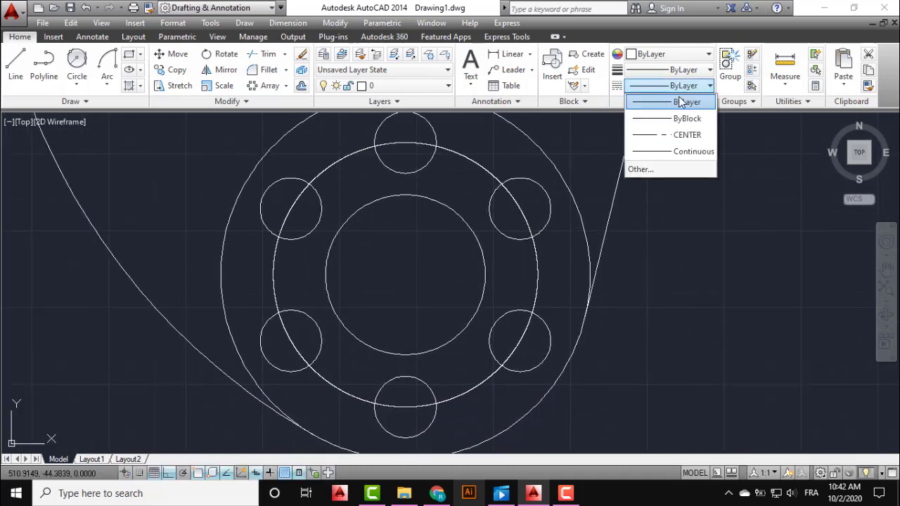
{"action": "left_click", "coordinate": [645, 170]}
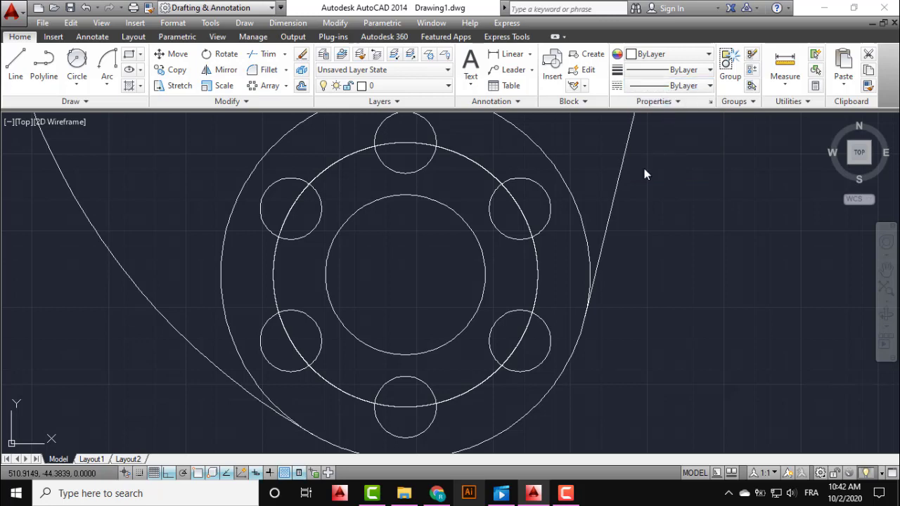
{"action": "left_click", "coordinate": [593, 302]}
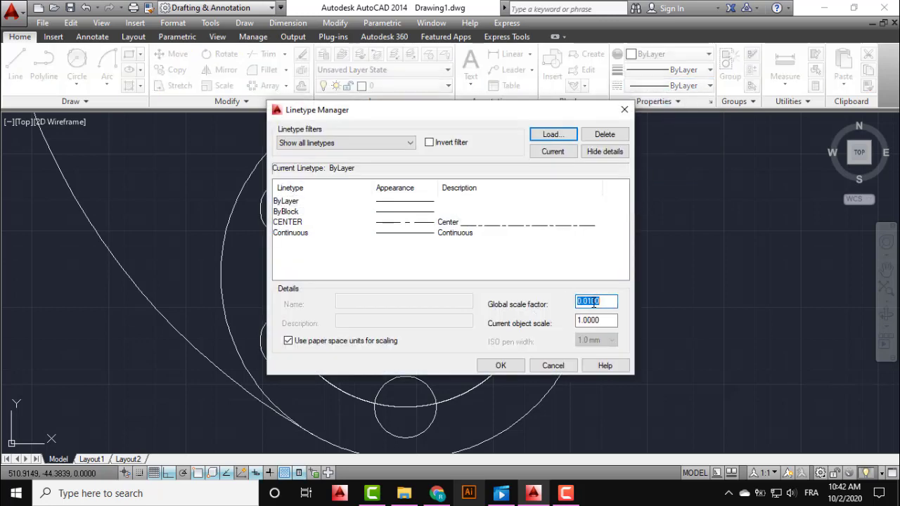
{"action": "type", "text": "2.5"}
{"action": "key", "text": "Return"}
{"action": "left_click", "coordinate": [381, 327]}
{"action": "left_click", "coordinate": [510, 370]}
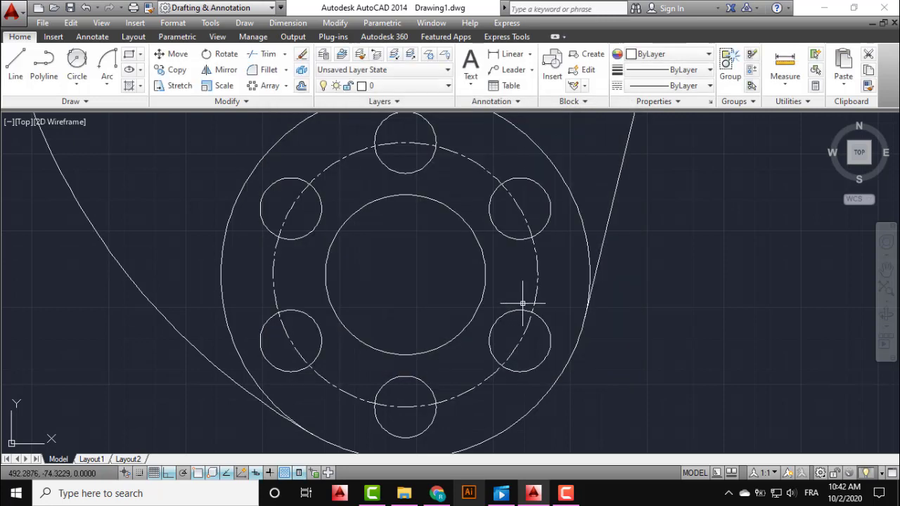
{"action": "scroll", "coordinate": [481, 165], "scroll_direction": "up", "scroll_amount": 4}
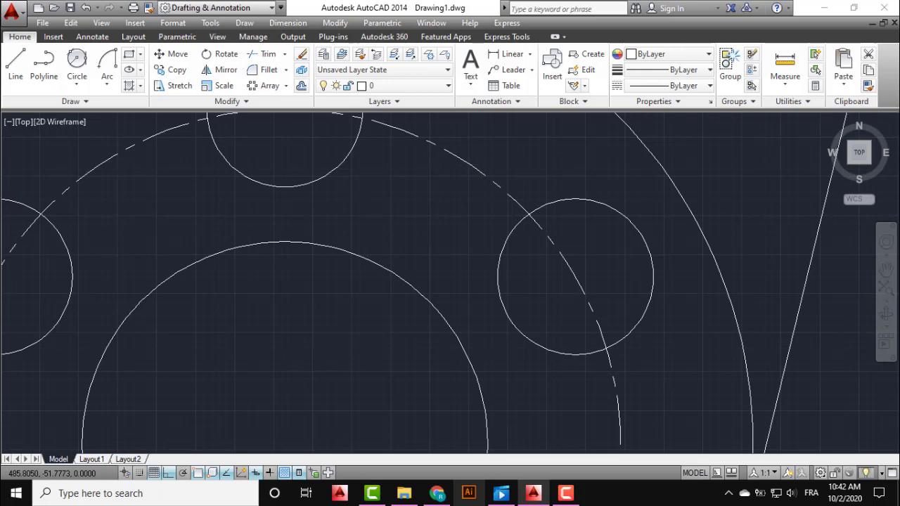
{"action": "scroll", "coordinate": [482, 211], "scroll_direction": "down", "scroll_amount": 4}
{"action": "scroll", "coordinate": [482, 211], "scroll_direction": "down", "scroll_amount": 2}
{"action": "scroll", "coordinate": [461, 241], "scroll_direction": "up", "scroll_amount": 1}
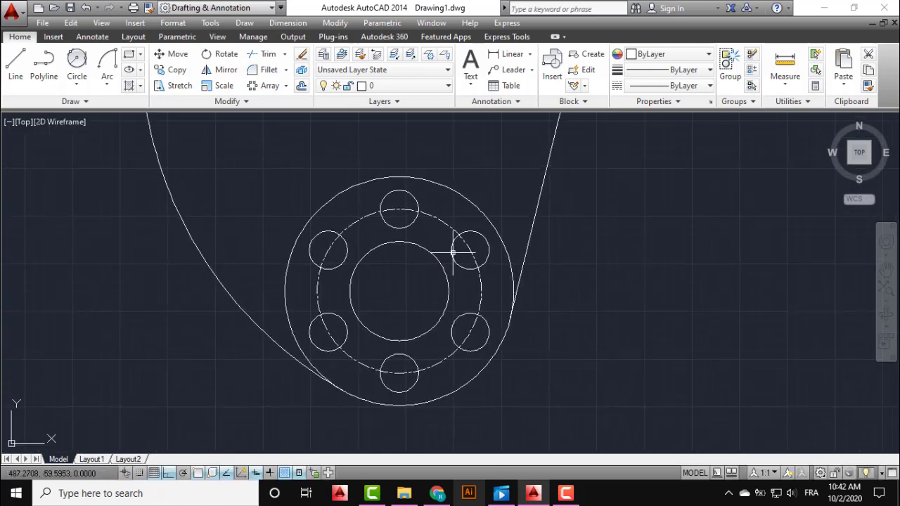
Change the global linetype scale factor from 2.5000 to 3.5 in the Linetype Manager.
{"action": "left_click", "coordinate": [653, 85]}
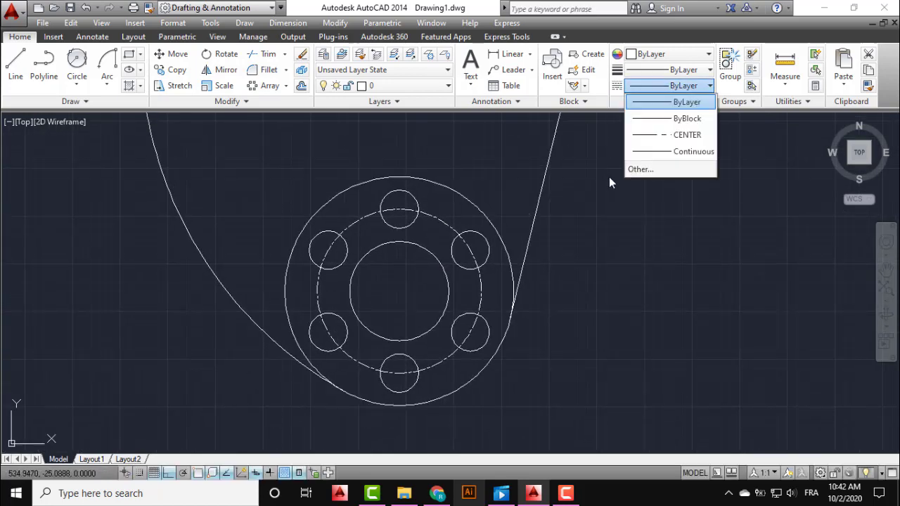
{"action": "left_click", "coordinate": [636, 169]}
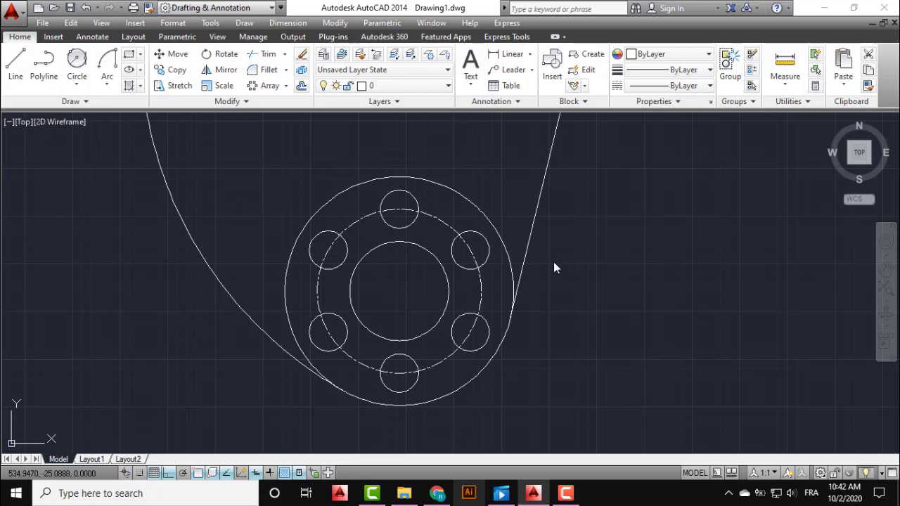
{"action": "double_click", "coordinate": [597, 302]}
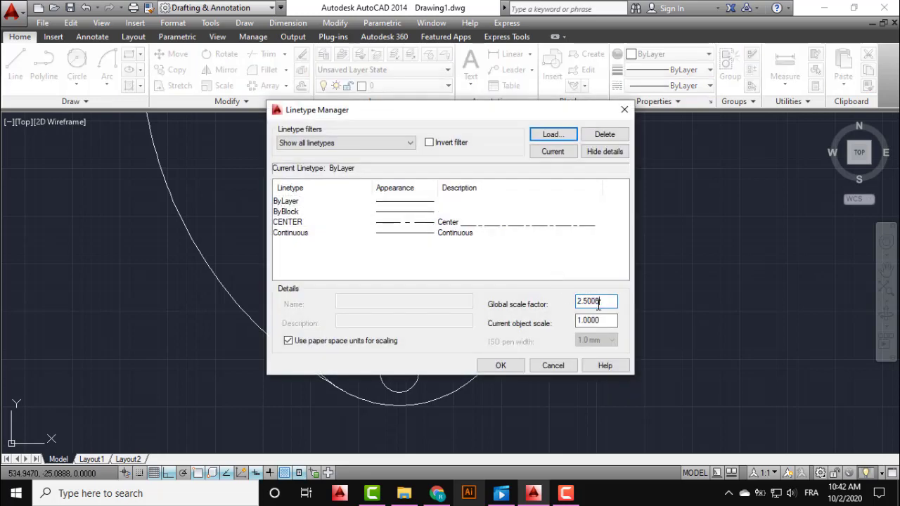
{"action": "type", "text": "3.5"}
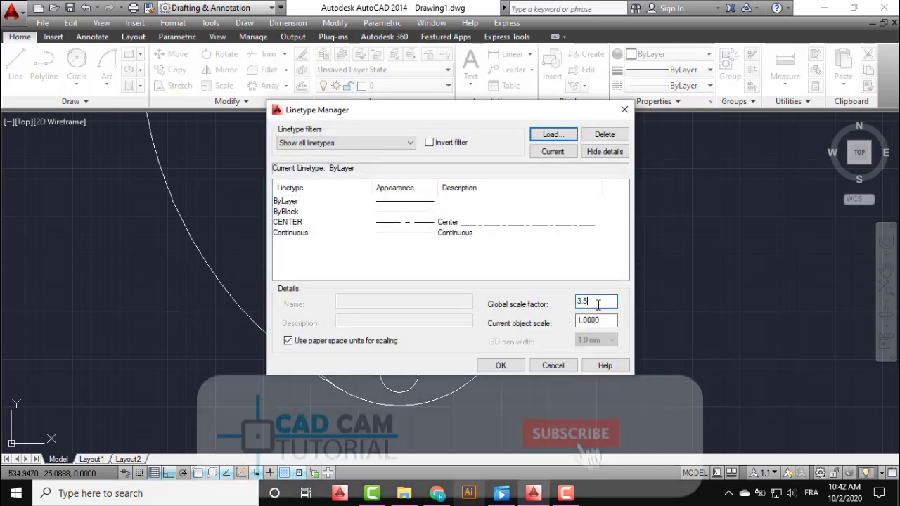
{"action": "key", "text": "Return"}
{"action": "key", "text": "Escape"}
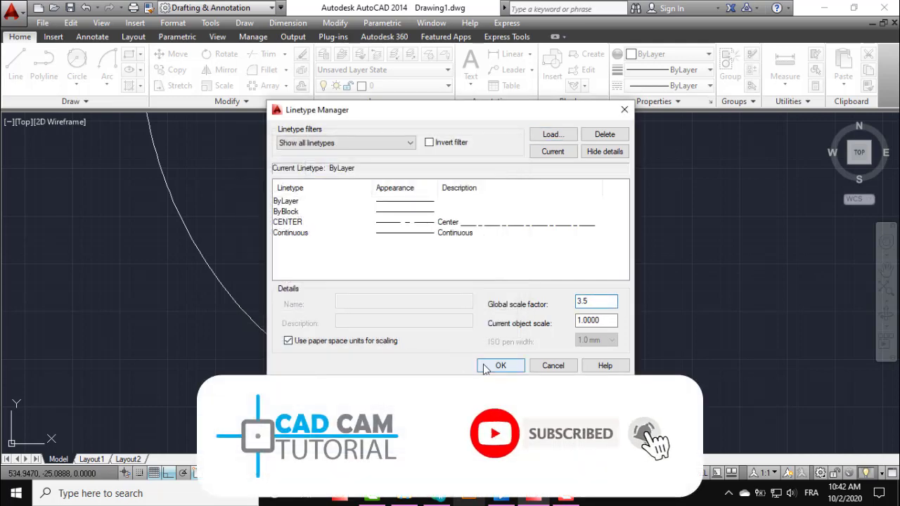
{"action": "left_click", "coordinate": [485, 367]}
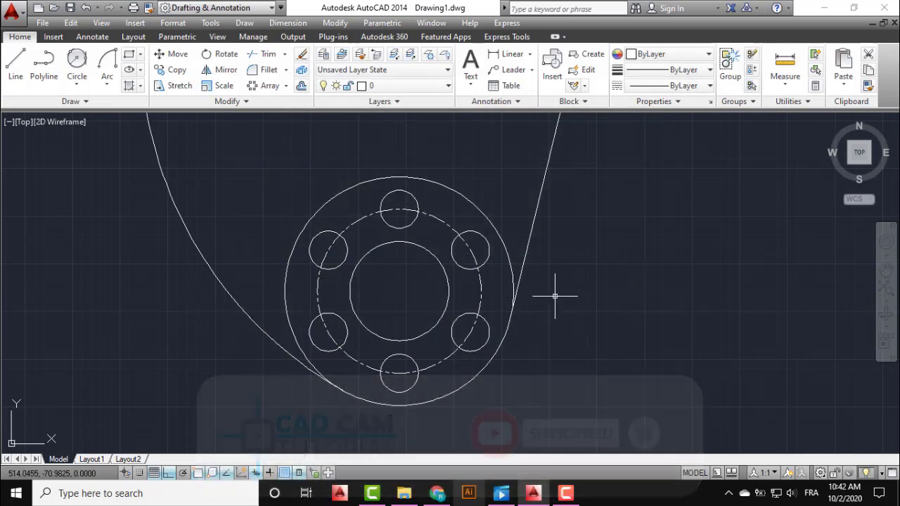
{"action": "middle_click_drag", "start_coordinate": [583, 305], "coordinate": [584, 327]}
{"action": "scroll", "coordinate": [584, 326], "scroll_direction": "down", "scroll_amount": 1}
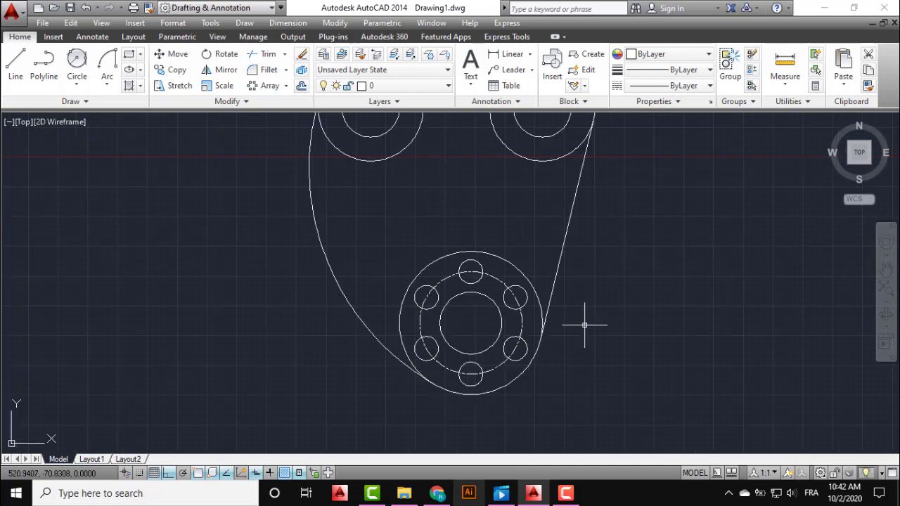
{"action": "scroll", "coordinate": [555, 330], "scroll_direction": "down", "scroll_amount": 2}
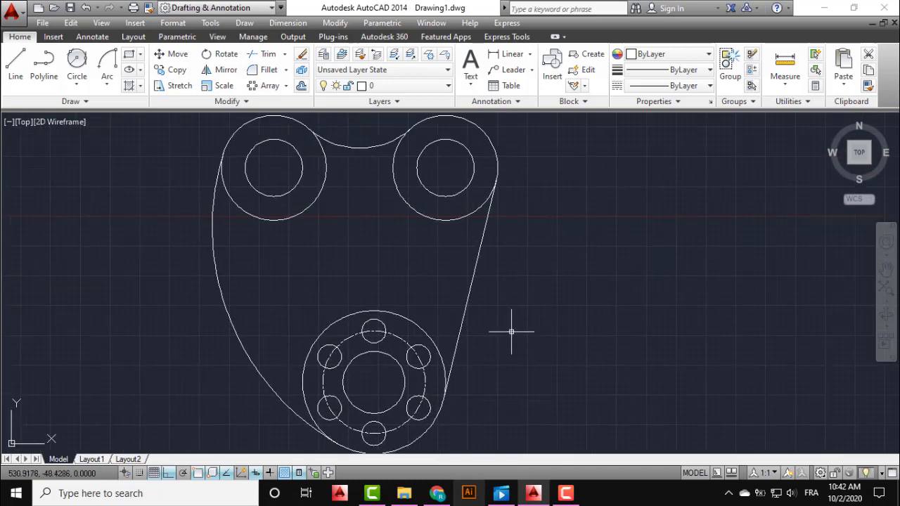
{"action": "scroll", "coordinate": [515, 325], "scroll_direction": "down", "scroll_amount": 1}
{"action": "scroll", "coordinate": [527, 309], "scroll_direction": "down", "scroll_amount": 1}
{"action": "scroll", "coordinate": [499, 304], "scroll_direction": "up", "scroll_amount": 1}
{"action": "scroll", "coordinate": [496, 302], "scroll_direction": "up", "scroll_amount": 1}
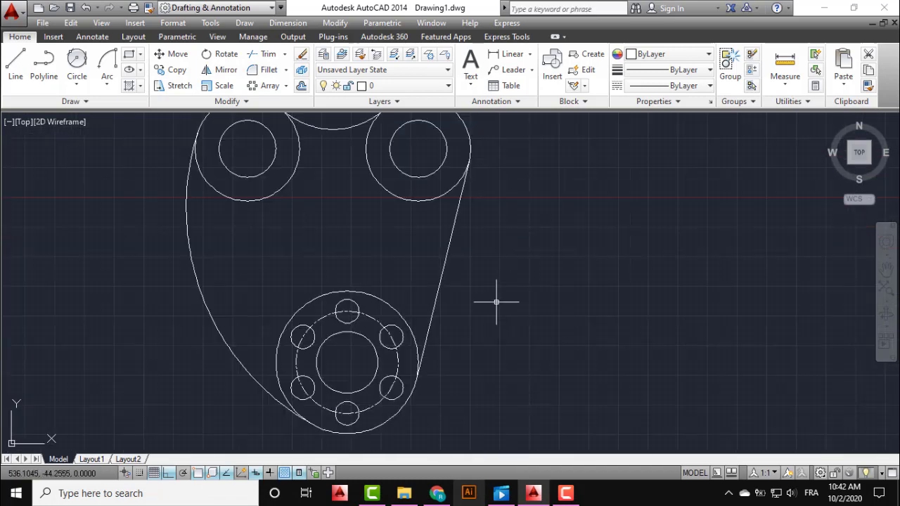
{"action": "middle_click_drag", "start_coordinate": [506, 295], "coordinate": [494, 302]}
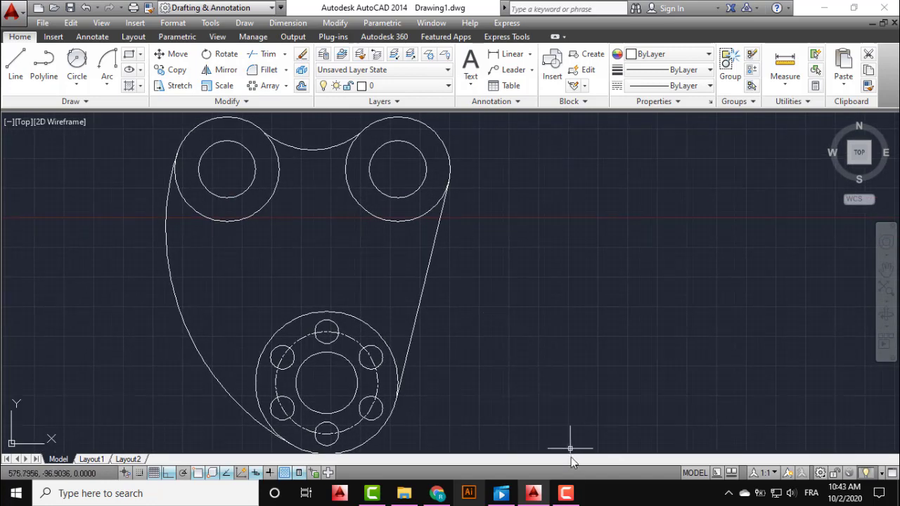
Show the Camtasia Recorder controls from the taskbar.
{"action": "left_click", "coordinate": [570, 497]}
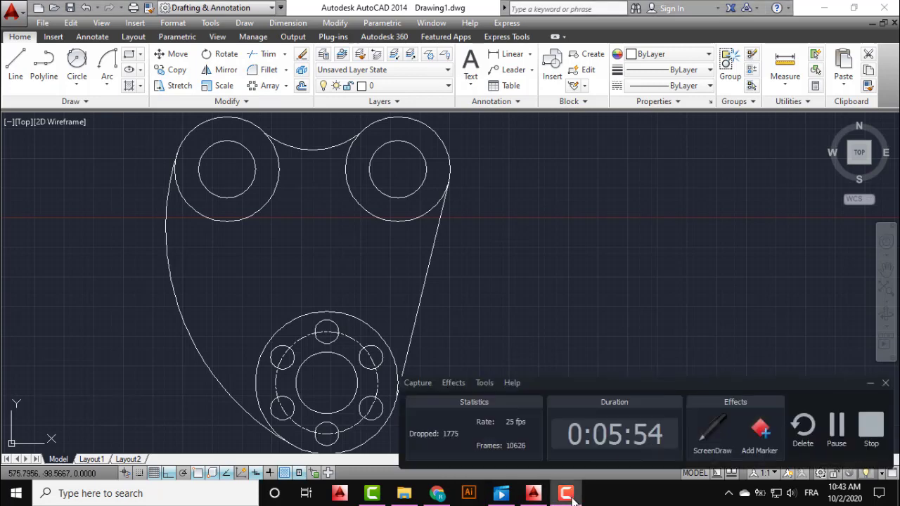